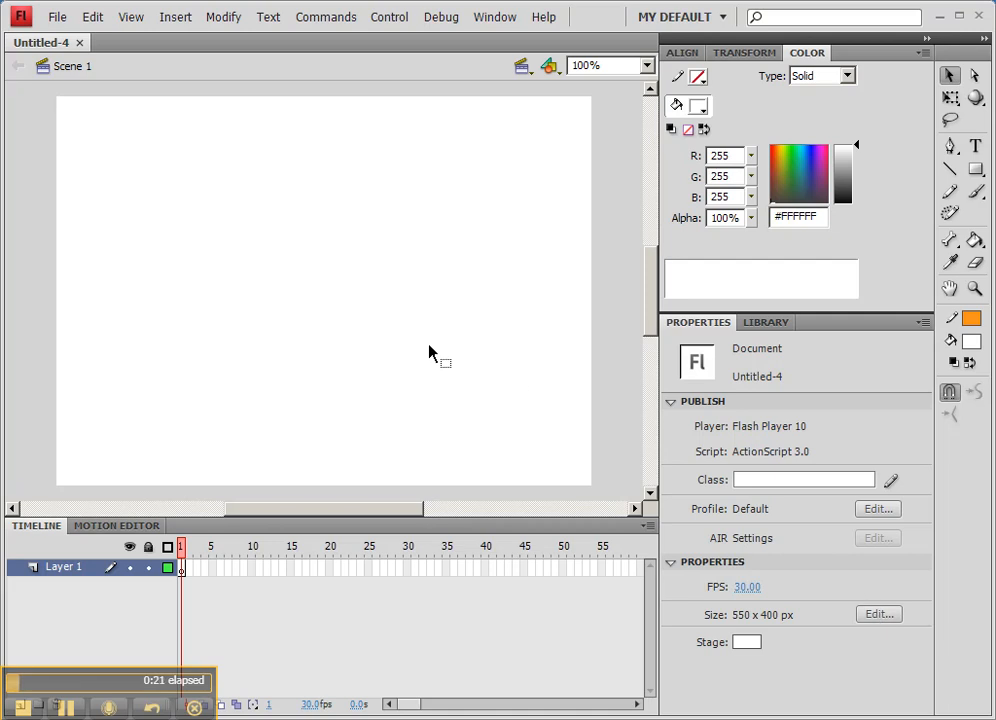
# - Import trailMap_v2_sample.ai to the stage, converting its layers to Flash Layers at their original positions
pyautogui.click(60, 18)
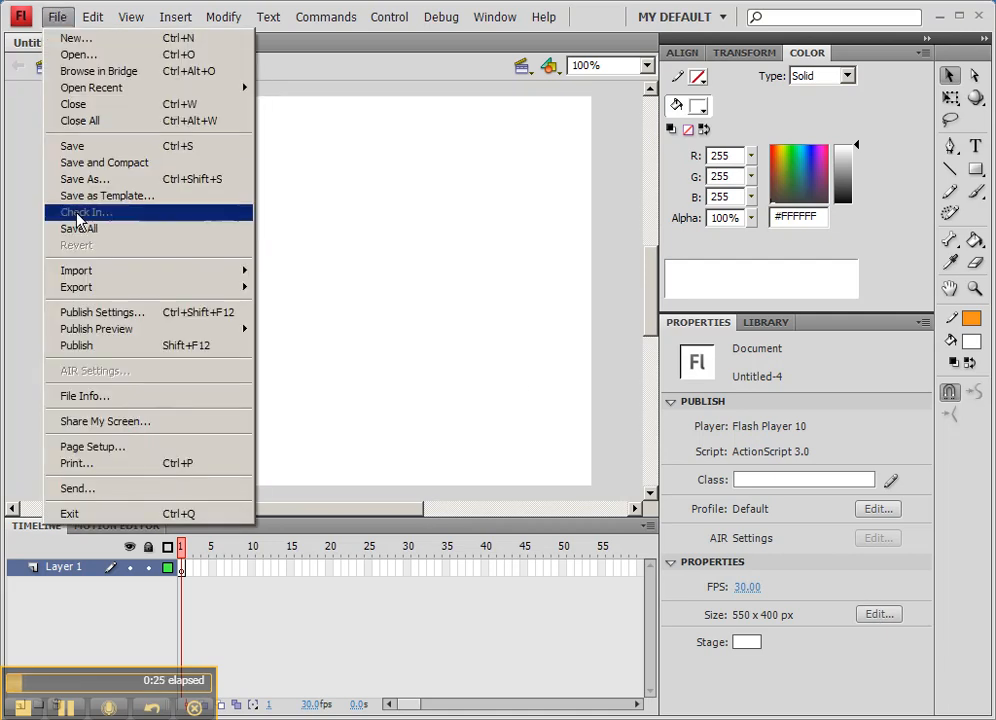
pyautogui.moveTo(92, 271)
pyautogui.click(307, 271)
pyautogui.click(280, 312)
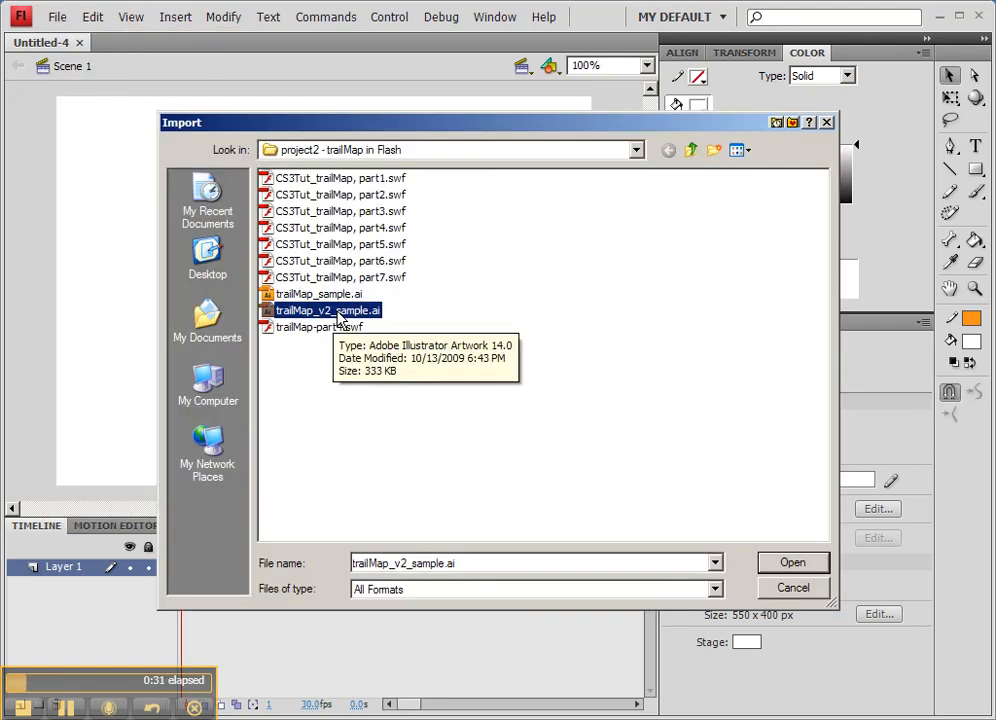
pyautogui.click(798, 570)
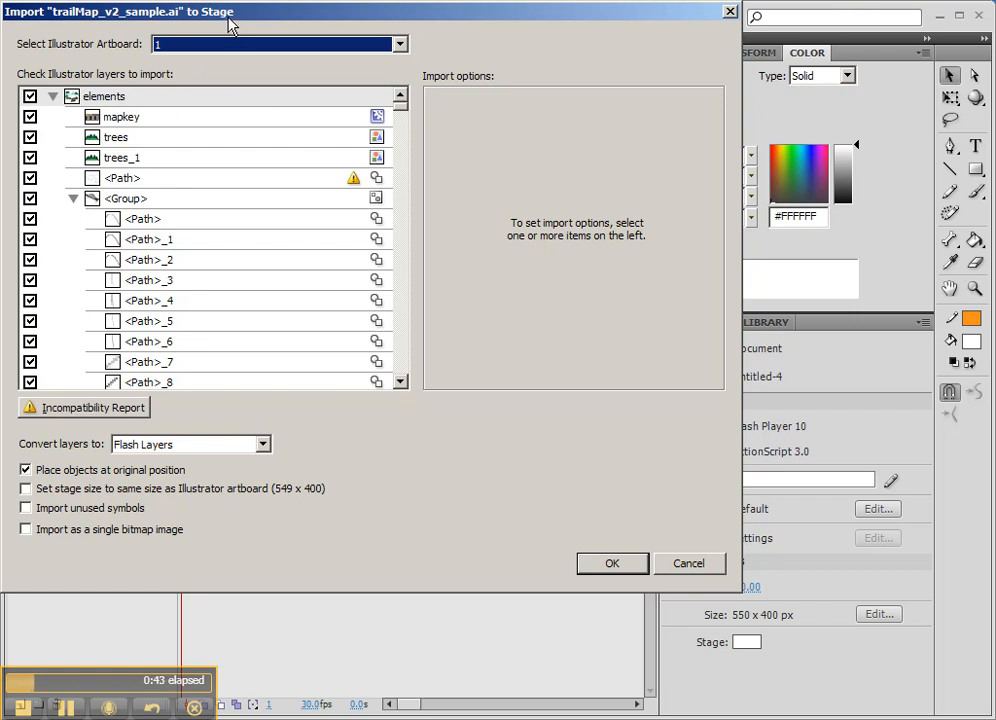
pyautogui.click(73, 199)
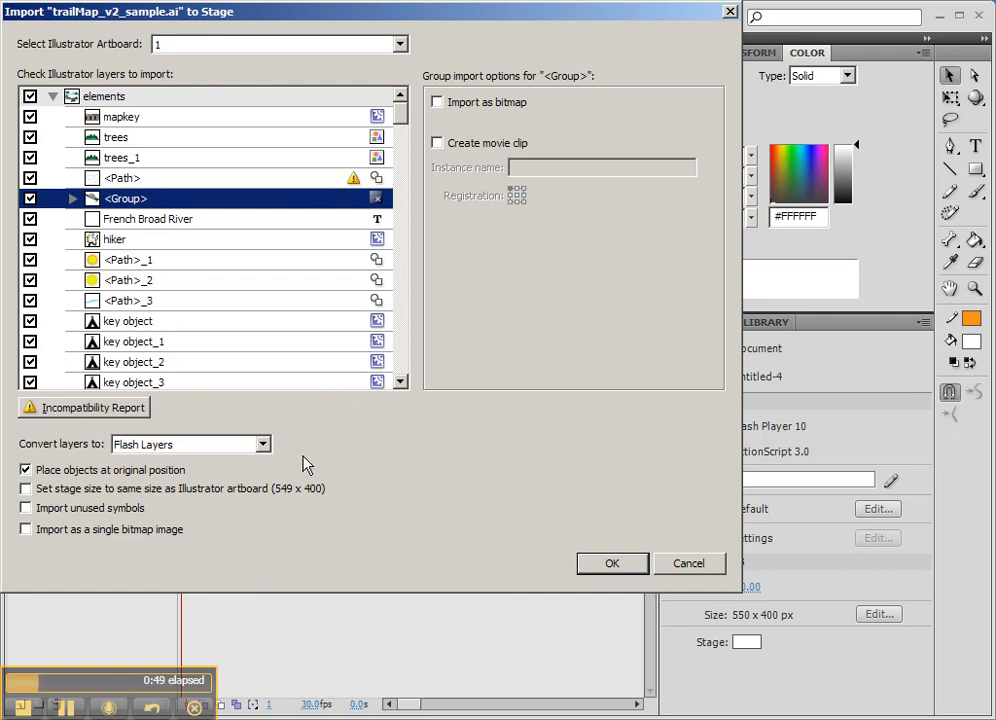
pyautogui.click(200, 447)
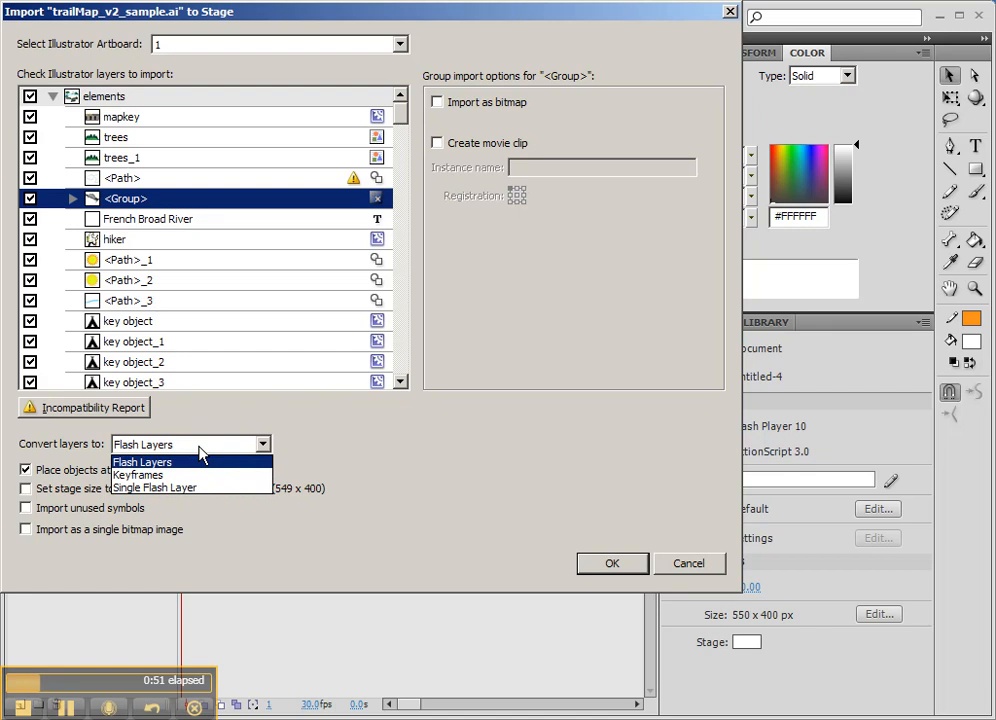
pyautogui.click(193, 450)
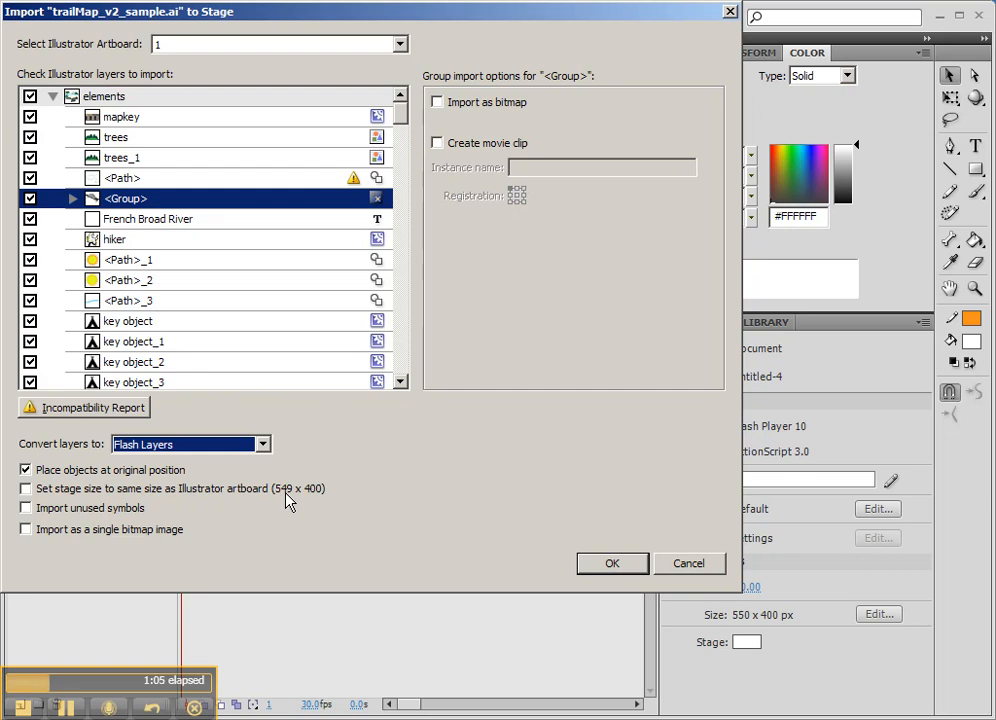
pyautogui.click(612, 564)
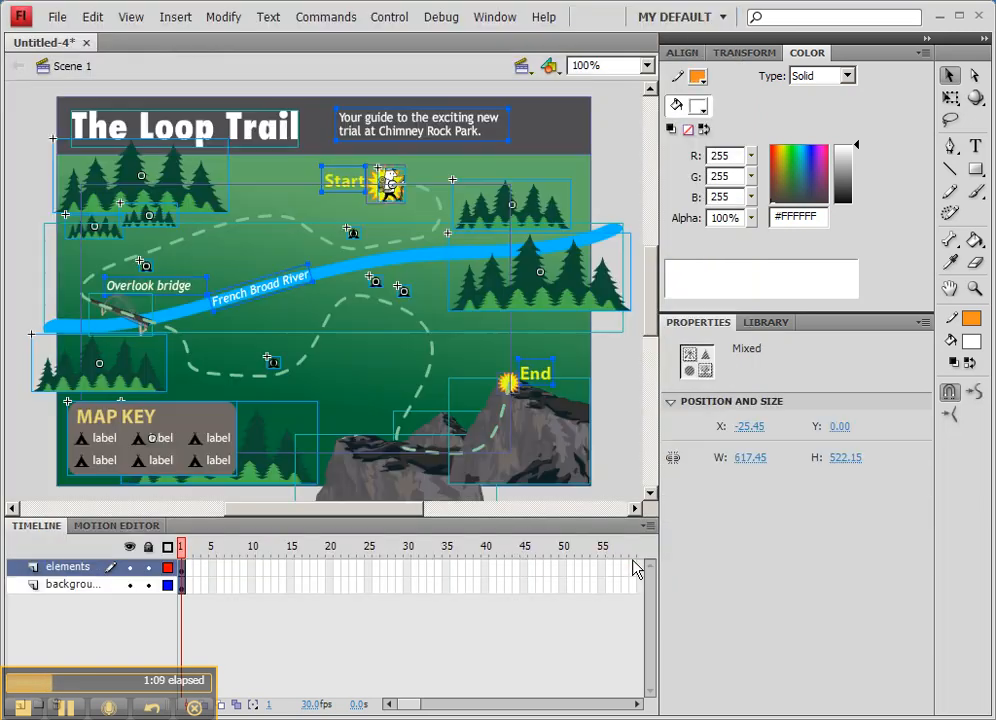
# - Inspect the contents of the background and elements layers
pyautogui.click(31, 137)
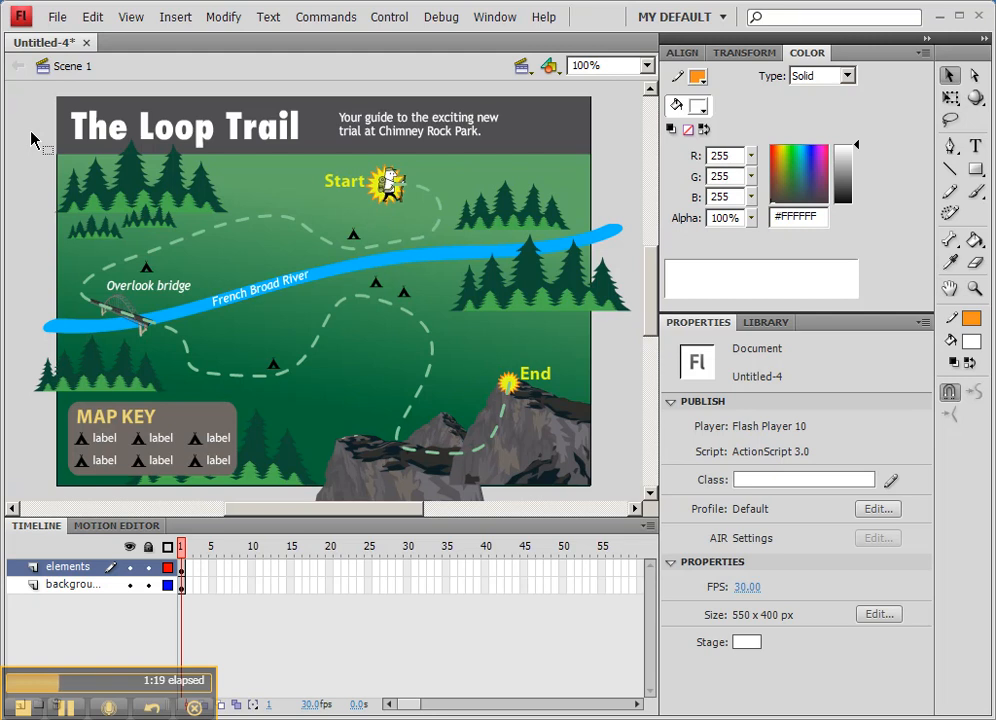
pyautogui.click(94, 587)
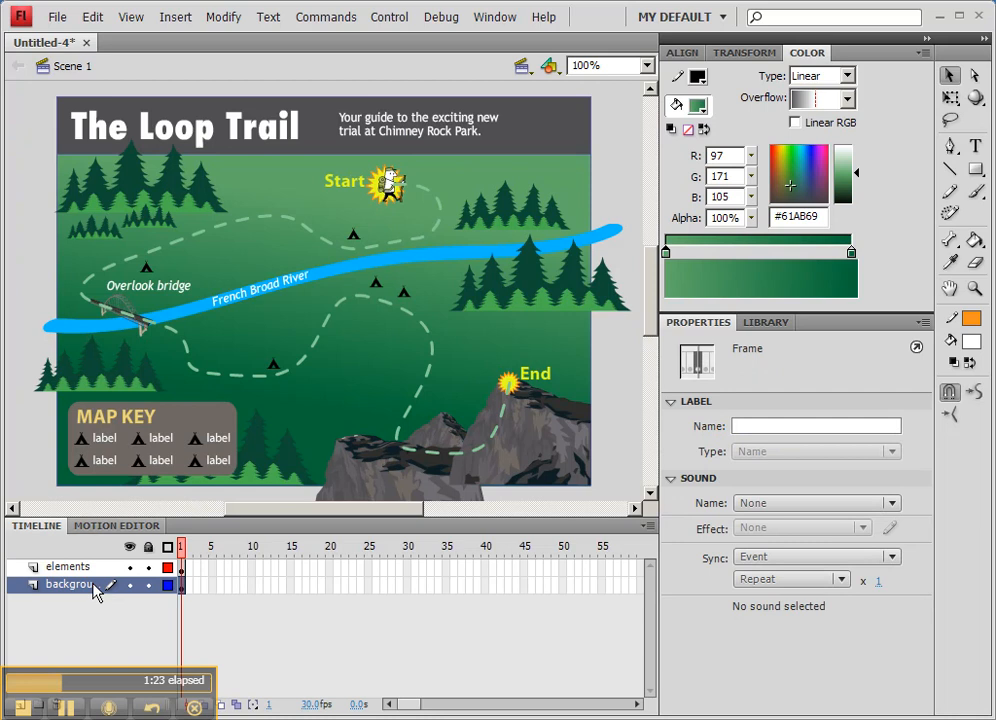
pyautogui.click(85, 569)
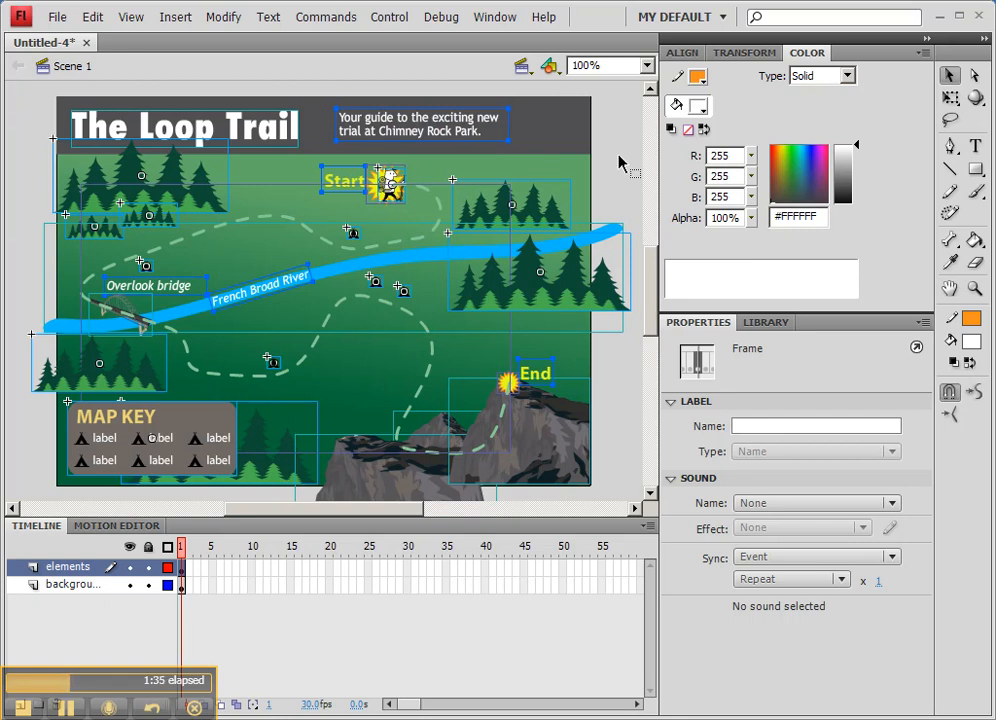
# - Save the document as JRoss_TrailMap.fla, replacing the existing file
pyautogui.click(60, 18)
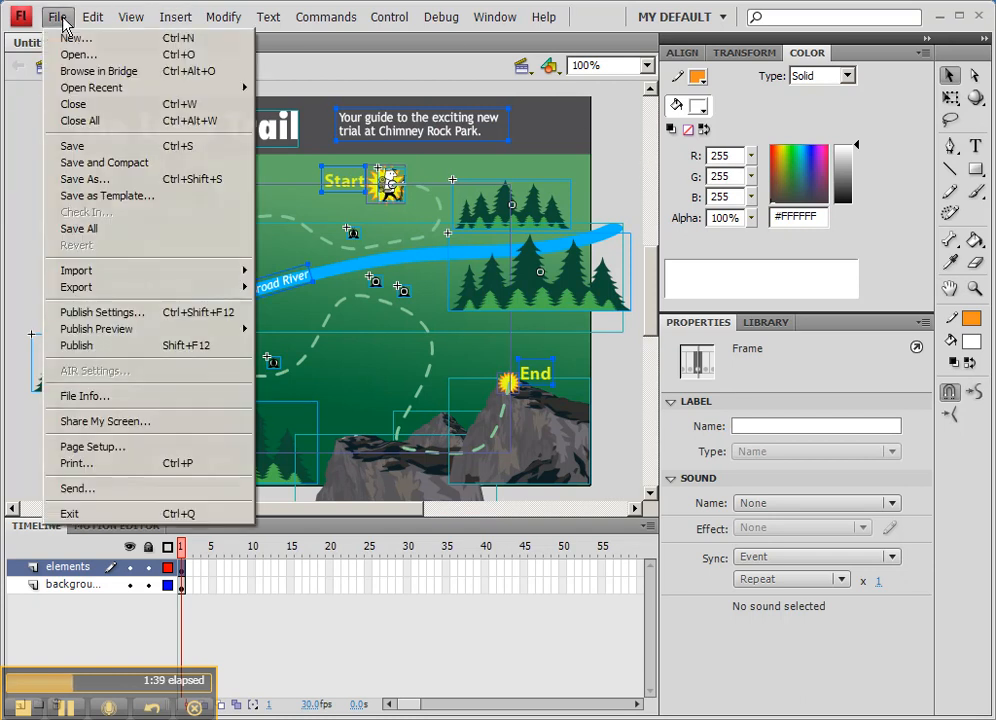
pyautogui.click(98, 179)
pyautogui.click(335, 246)
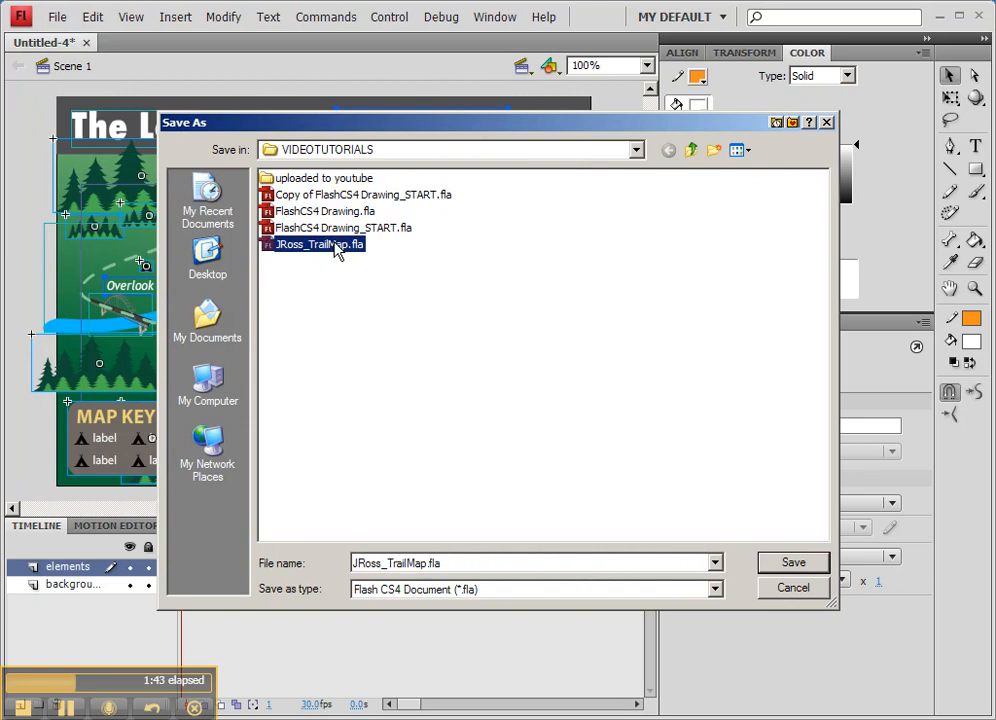
pyautogui.doubleClick(413, 562)
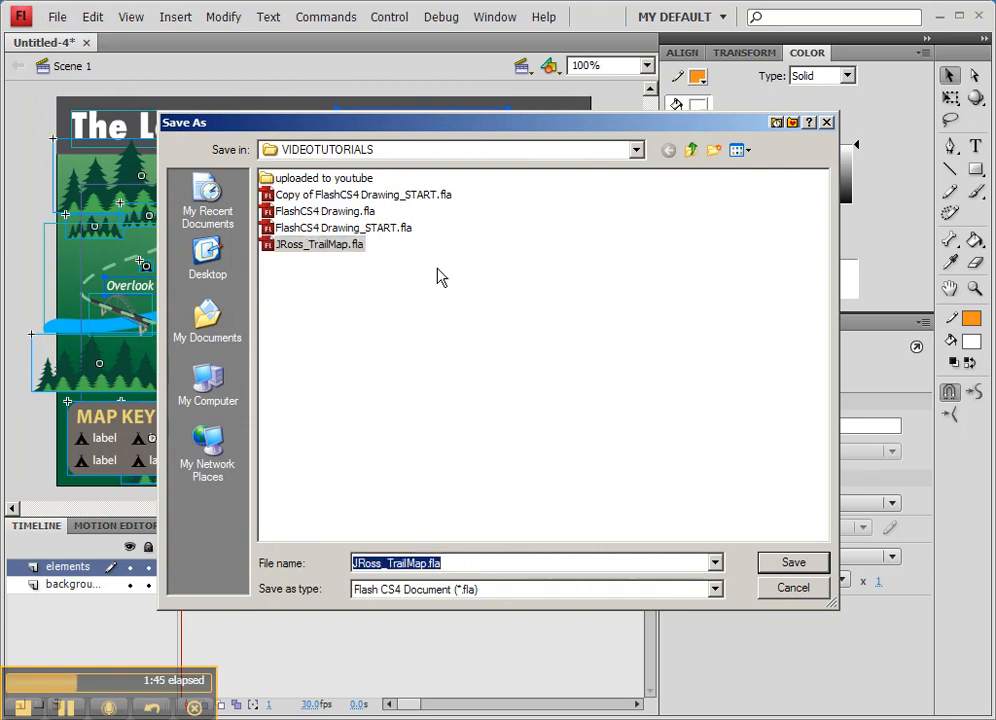
pyautogui.moveTo(422, 131); pyautogui.dragTo(425, 218)
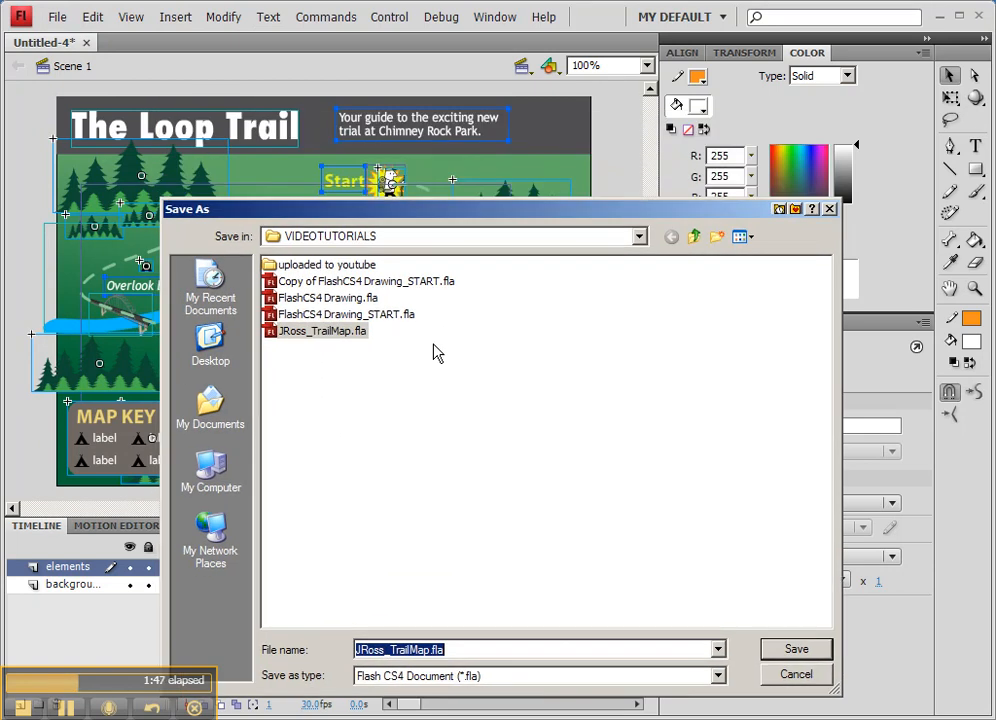
pyautogui.click(796, 649)
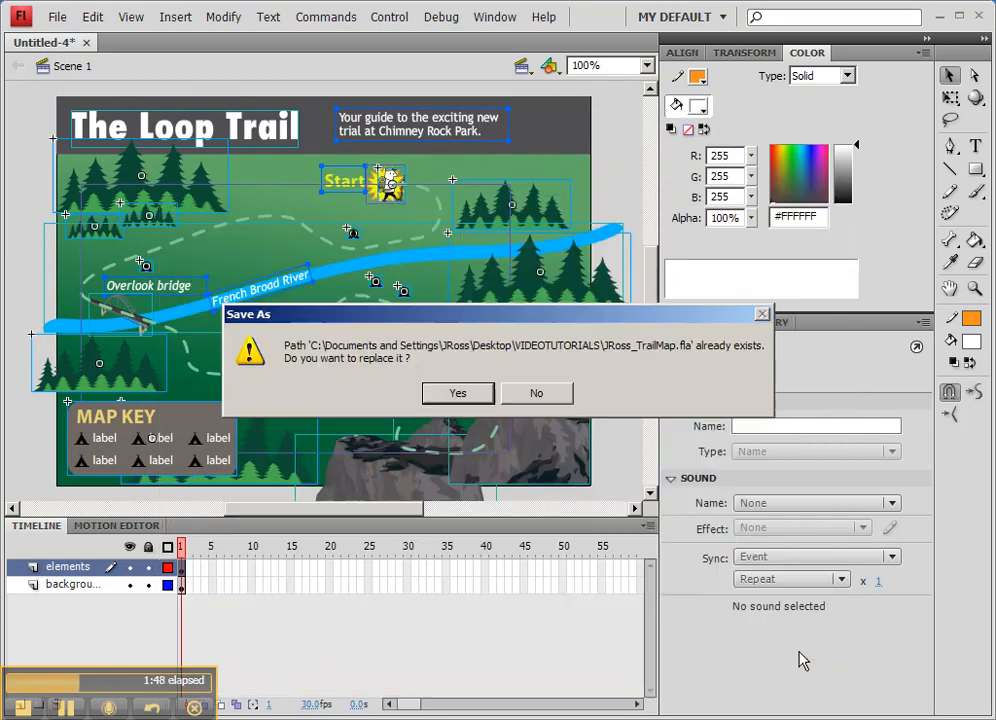
pyautogui.click(457, 394)
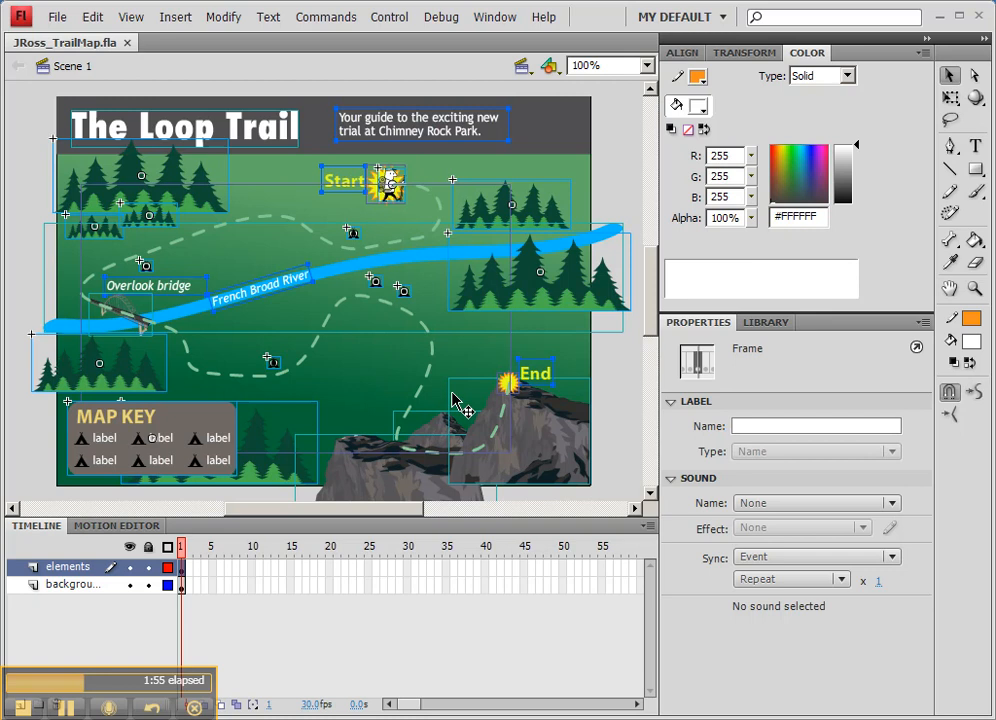
# - Move the Illustrator symbols to the library root and delete the imported trailMap_v2_sample.ai folder
pyautogui.click(766, 323)
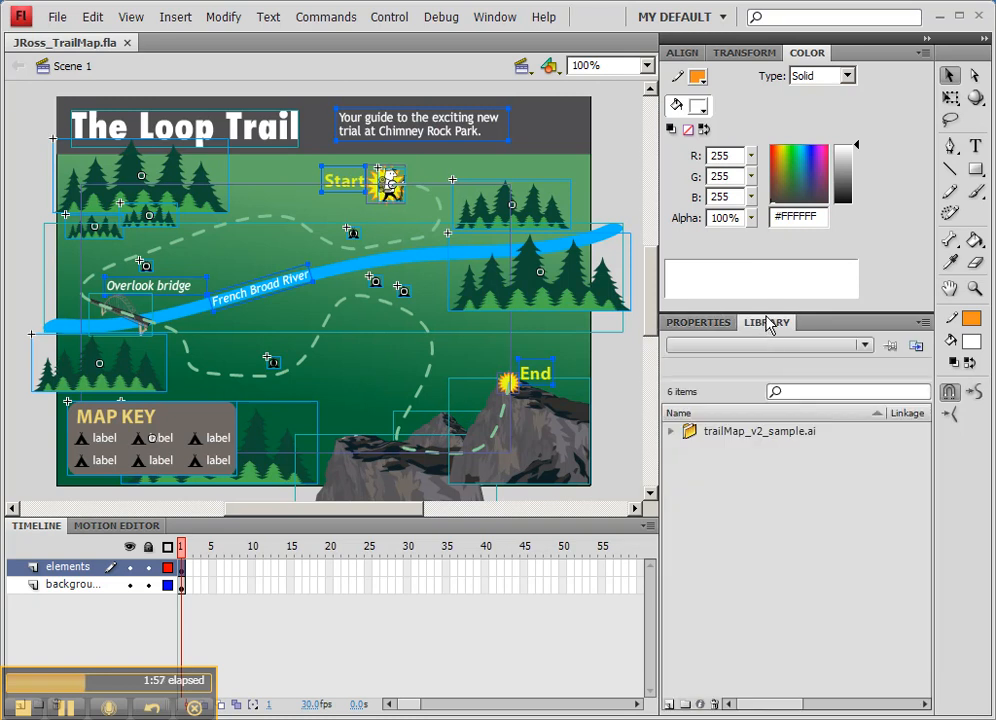
pyautogui.click(671, 431)
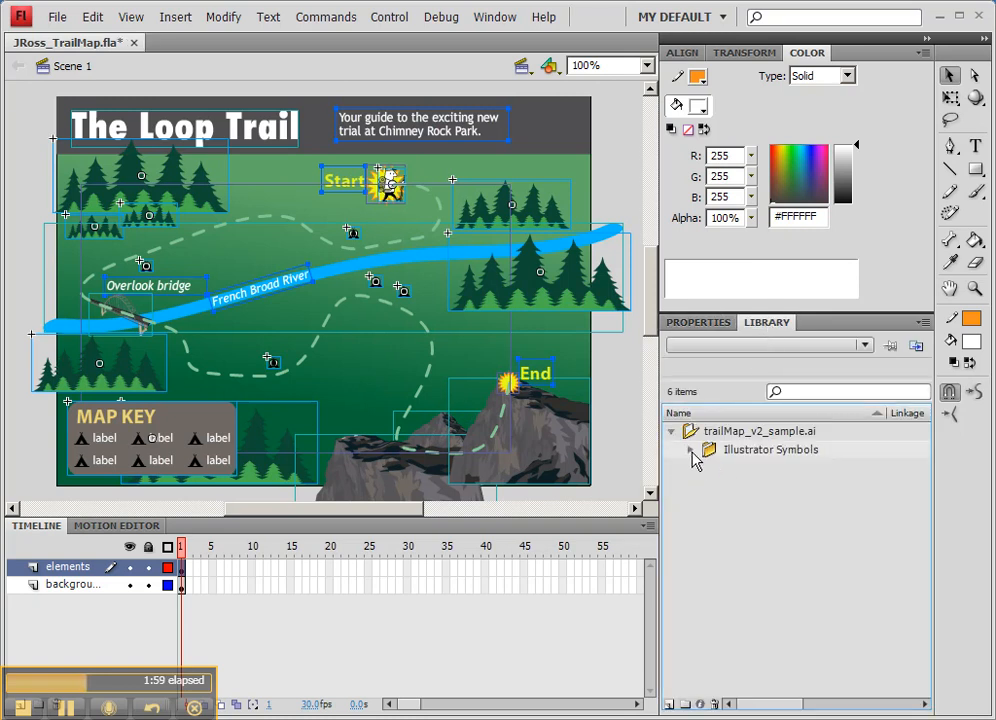
pyautogui.click(691, 450)
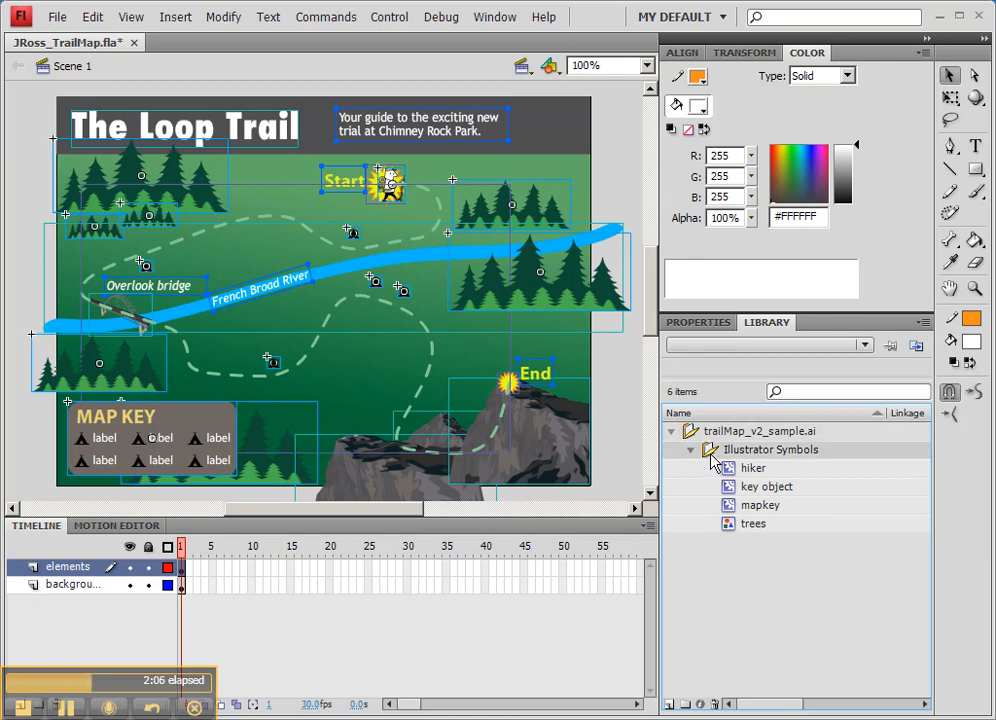
pyautogui.click(753, 523)
pyautogui.keyDown('shift'); pyautogui.click(724, 470); pyautogui.keyUp('shift')
pyautogui.moveTo(733, 480); pyautogui.dragTo(682, 538)
pyautogui.click(688, 487)
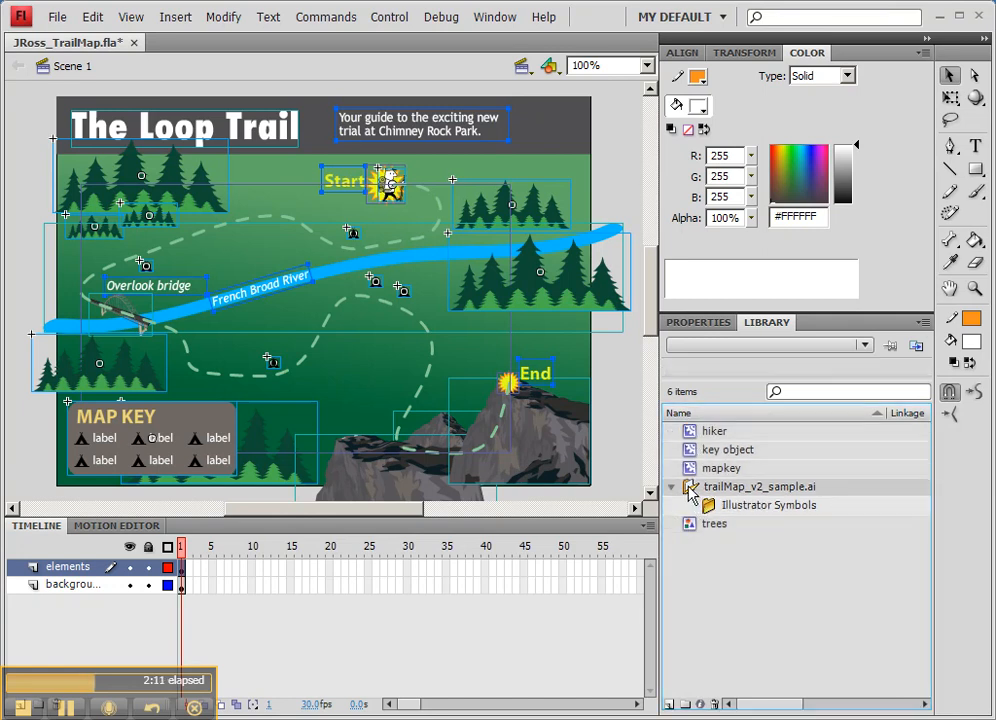
pyautogui.click(714, 705)
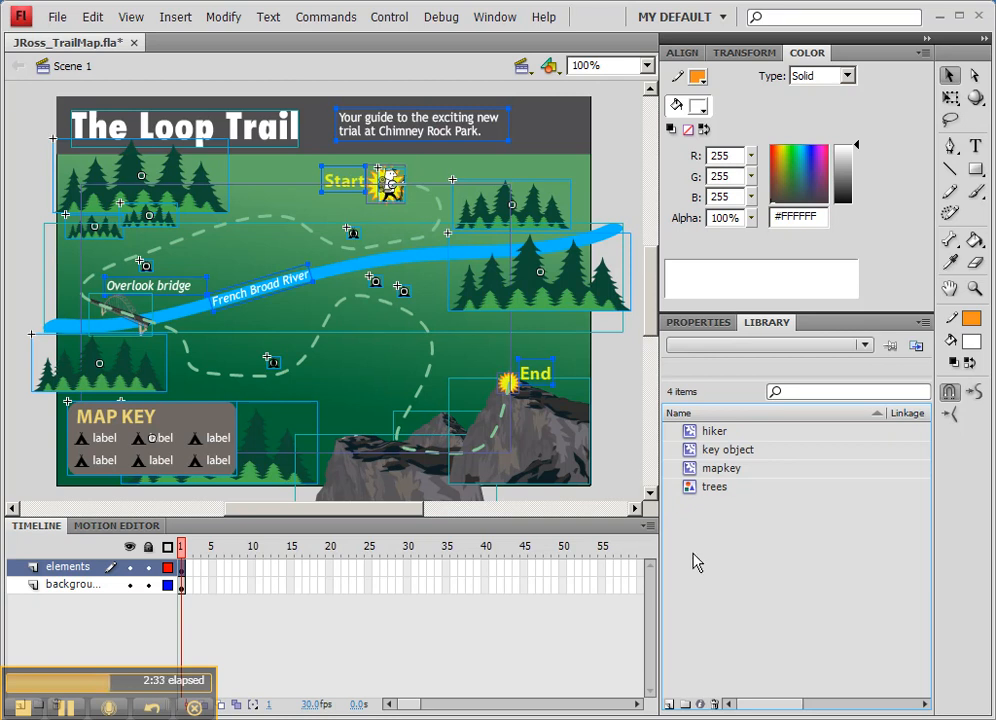
# - Preview the hiker, key object and mapkey symbols in the library
pyautogui.click(692, 438)
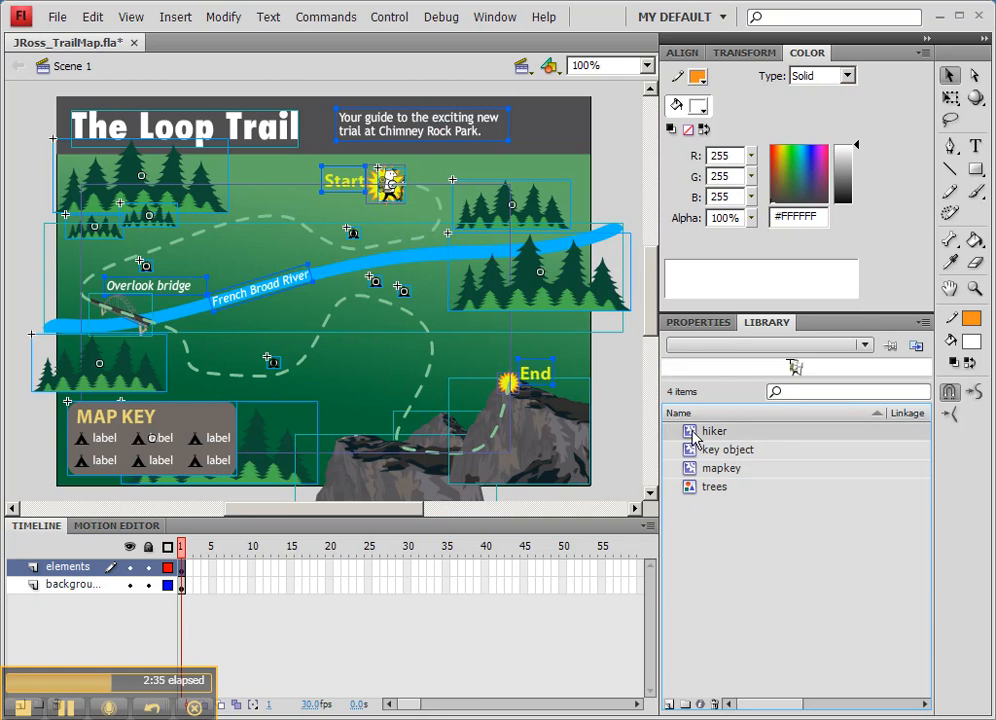
pyautogui.click(691, 452)
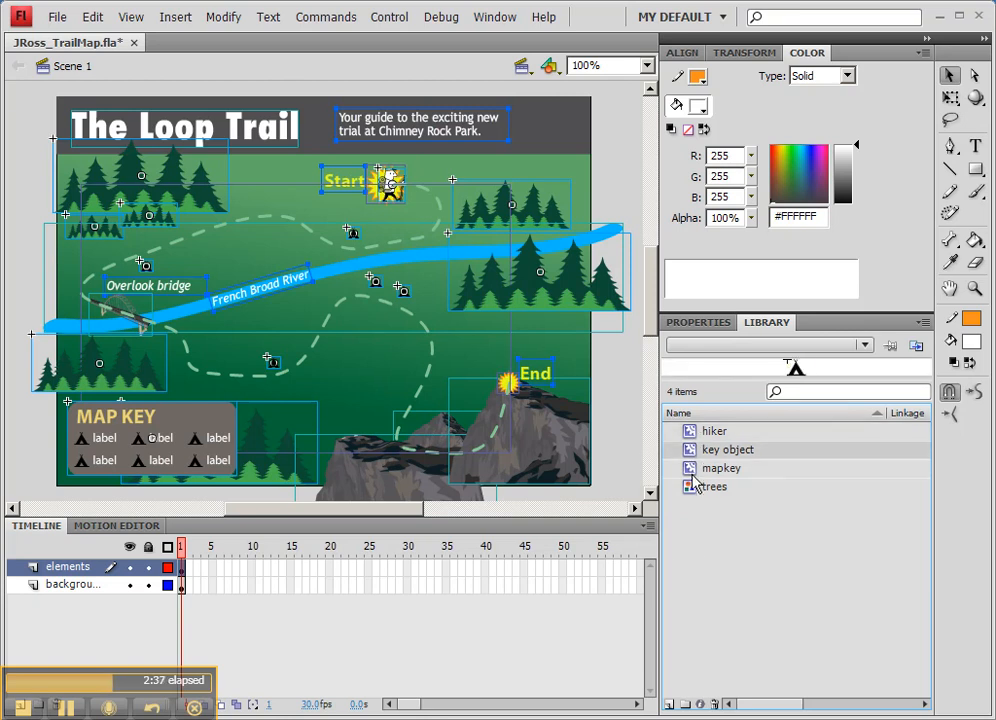
pyautogui.click(692, 474)
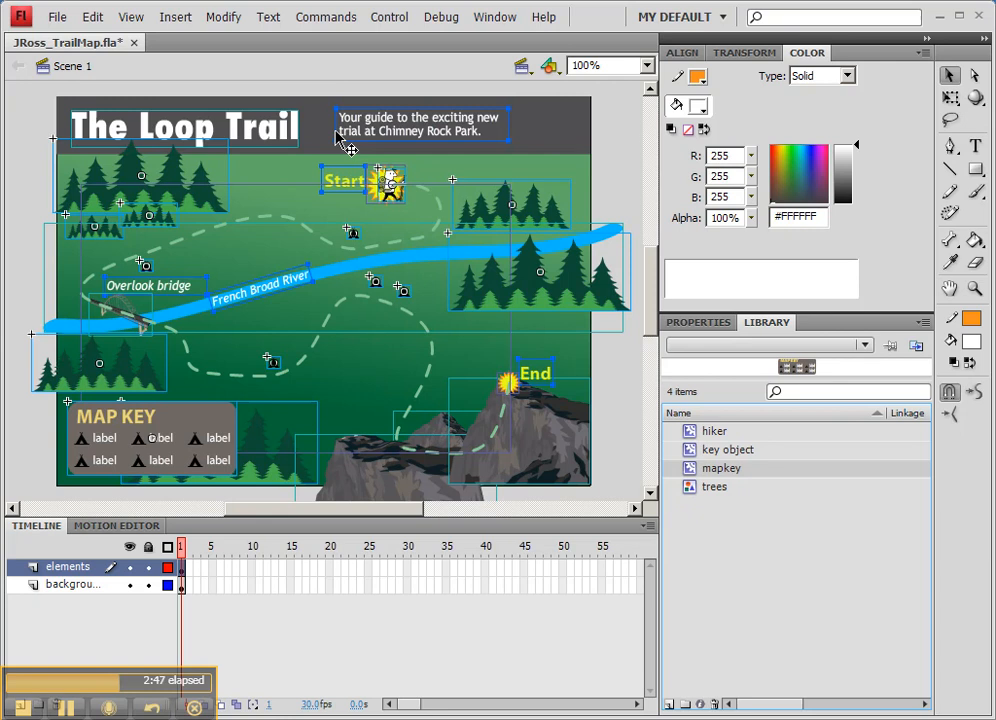
# - Remove the title and subtitle text from the elements layer
pyautogui.click(608, 180)
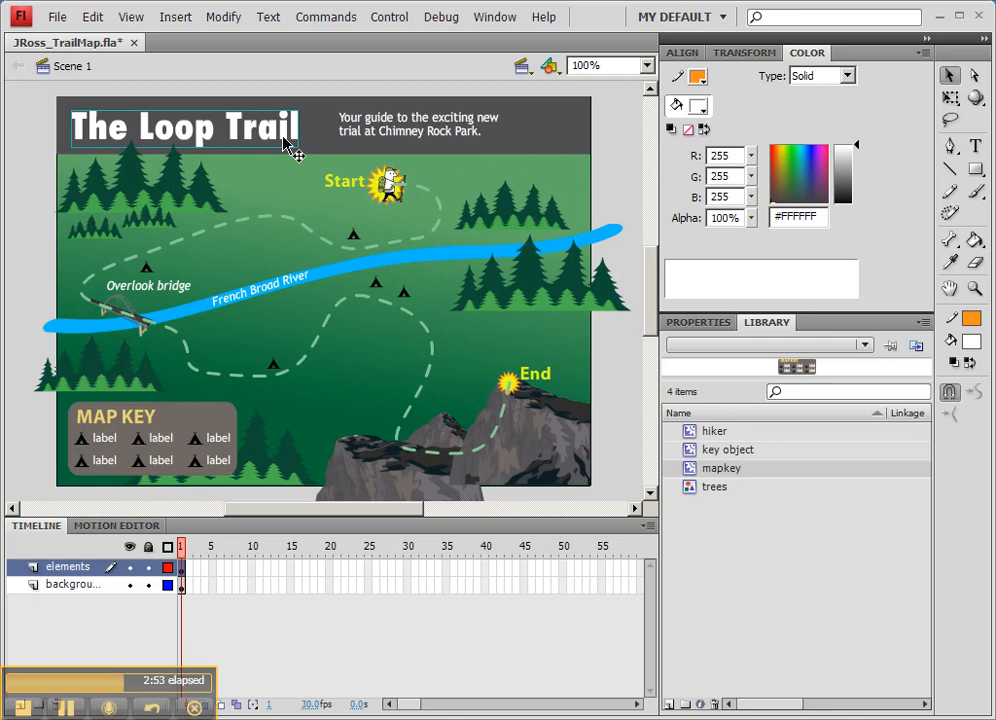
pyautogui.click(383, 136)
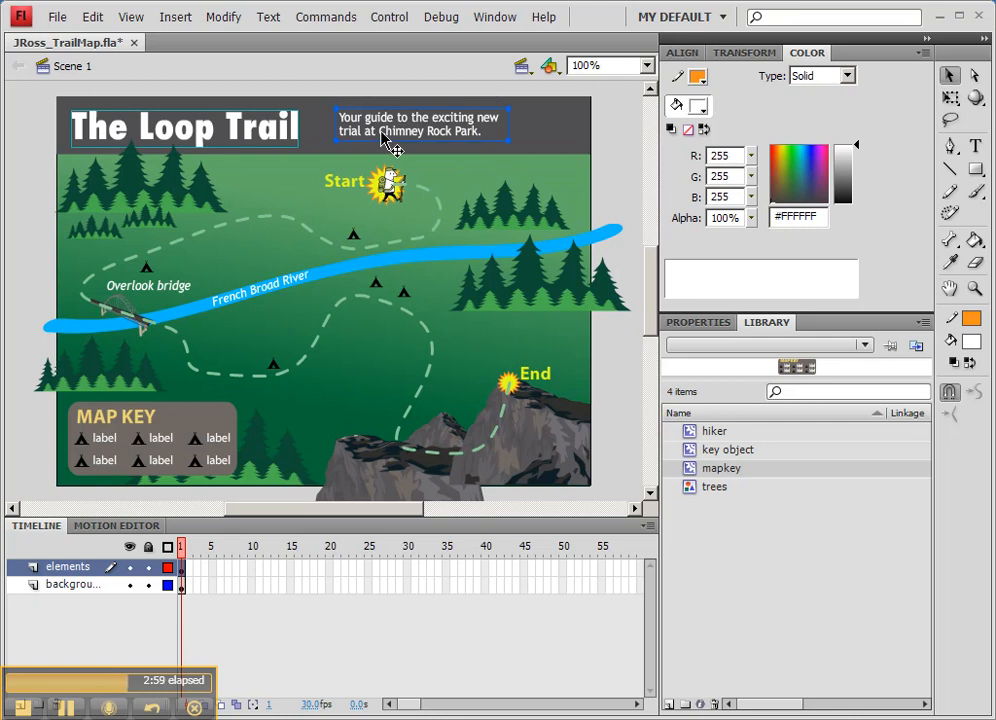
pyautogui.press('Delete')
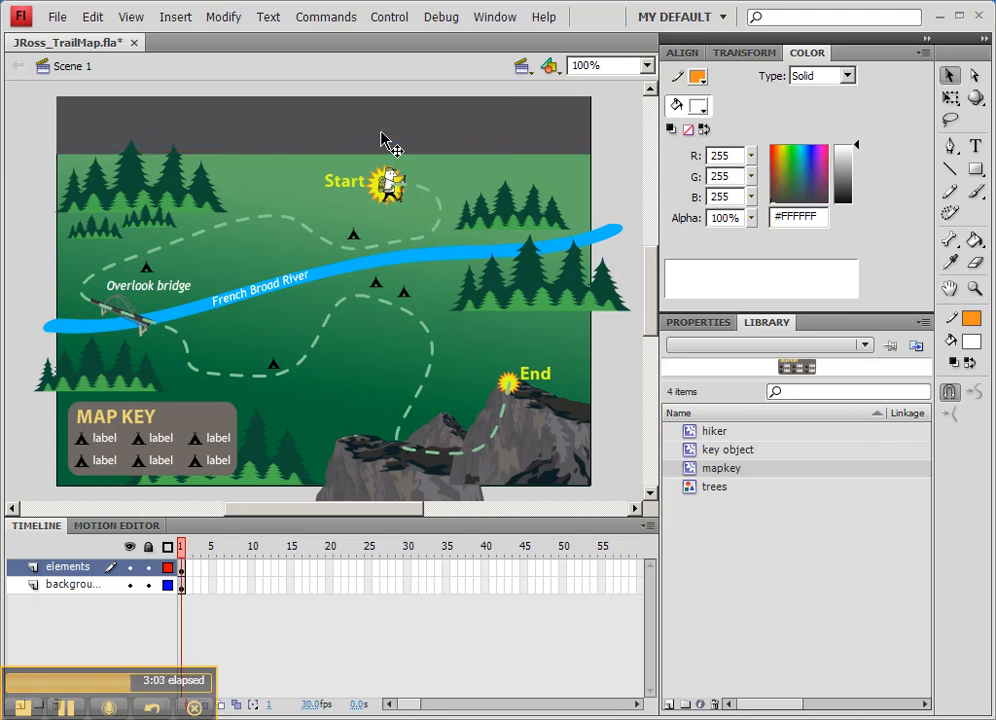
# - Add a new layer named Title above the elements layer
pyautogui.moveTo(100, 692); pyautogui.dragTo(497, 658)
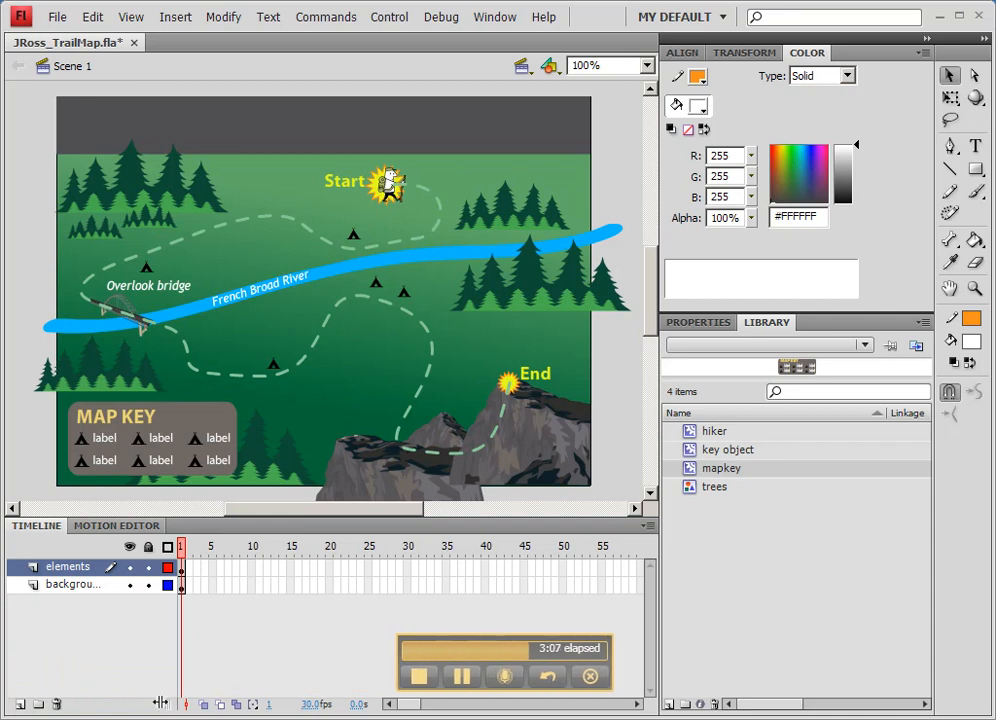
pyautogui.click(20, 704)
pyautogui.doubleClick(63, 567)
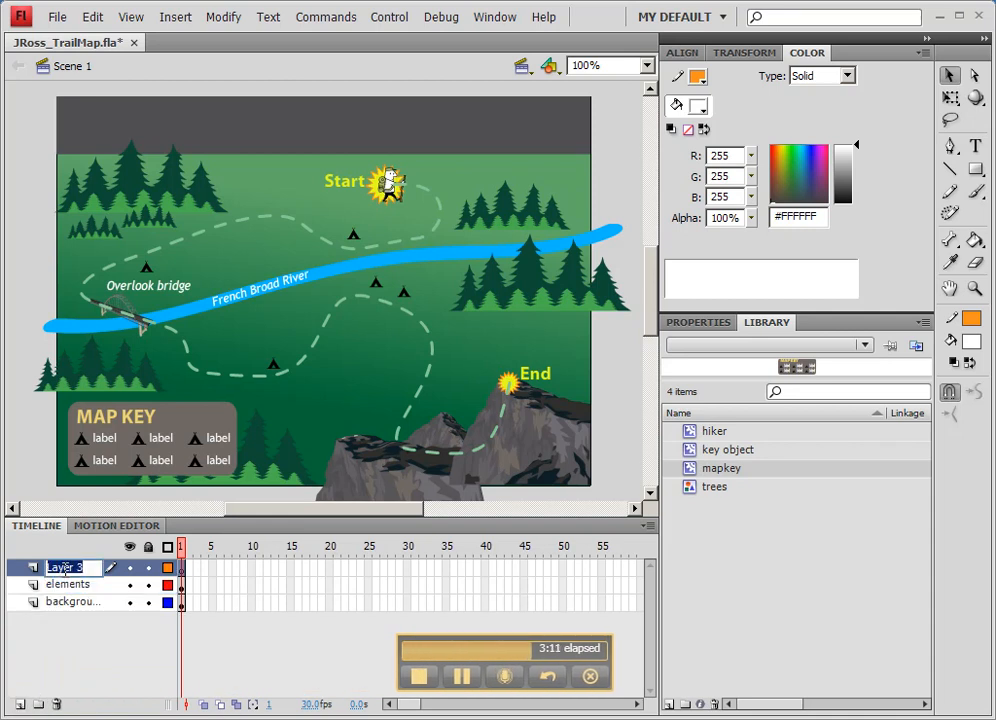
pyautogui.write('Title')
pyautogui.press('Return')
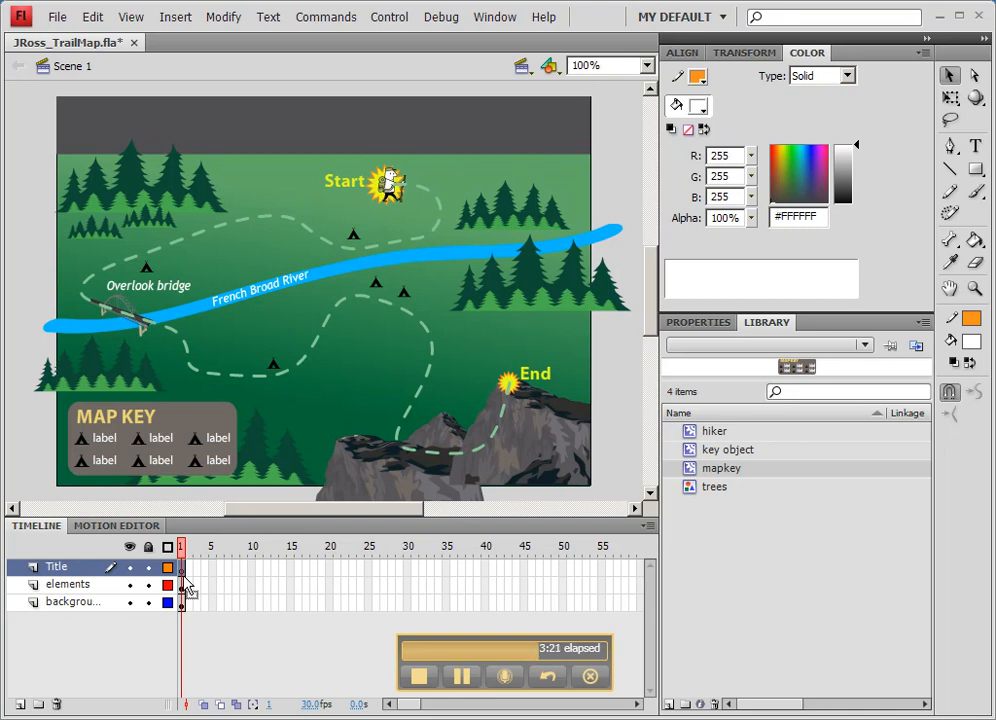
# - Paste the title text in place on the Title layer and convert it to a movie clip symbol named title
pyautogui.click(92, 20)
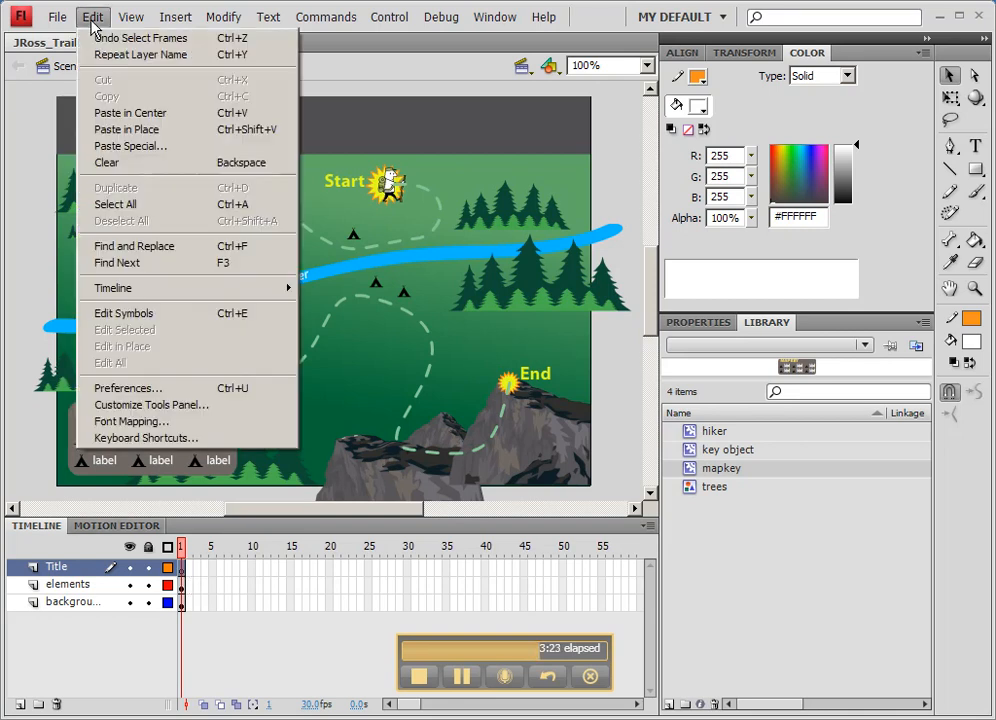
pyautogui.click(118, 130)
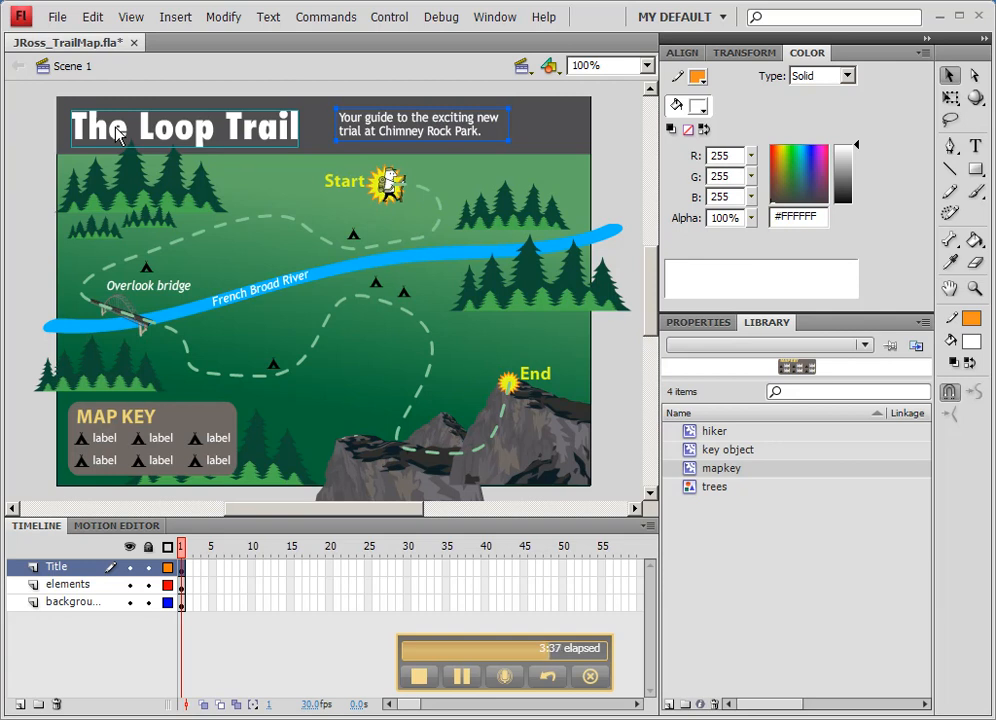
pyautogui.rightClick(116, 129)
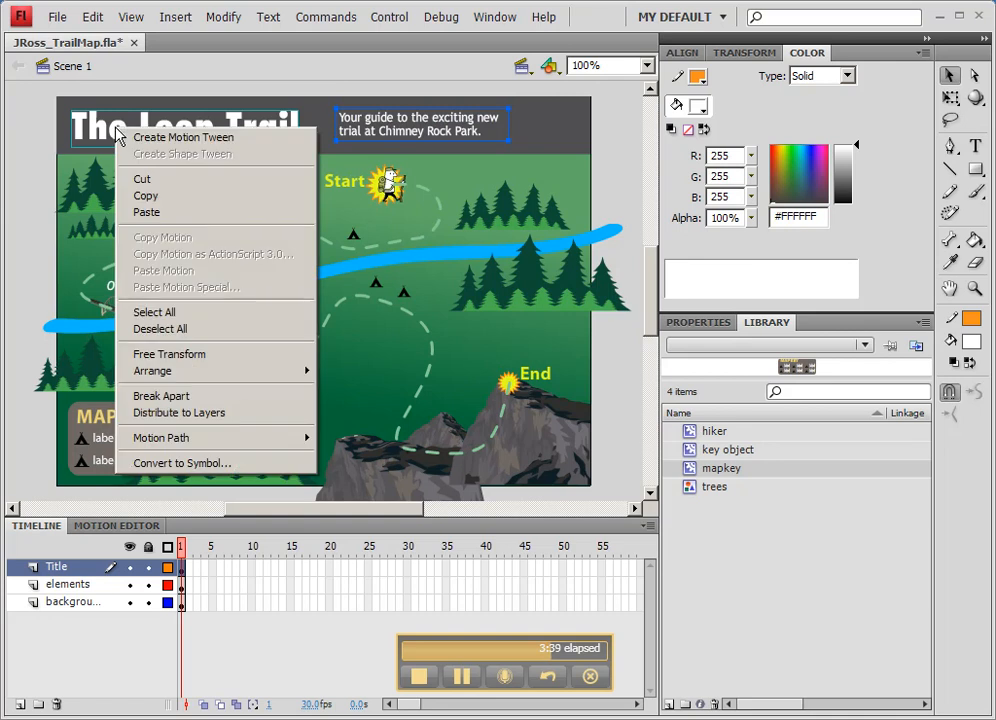
pyautogui.click(229, 464)
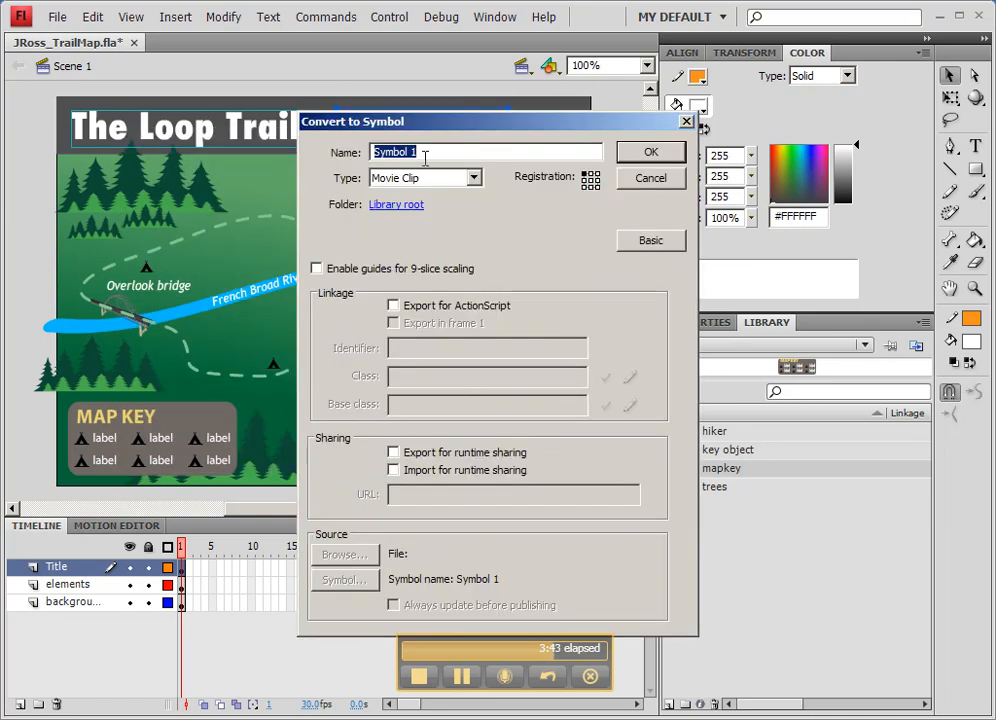
pyautogui.write('title')
pyautogui.click(657, 155)
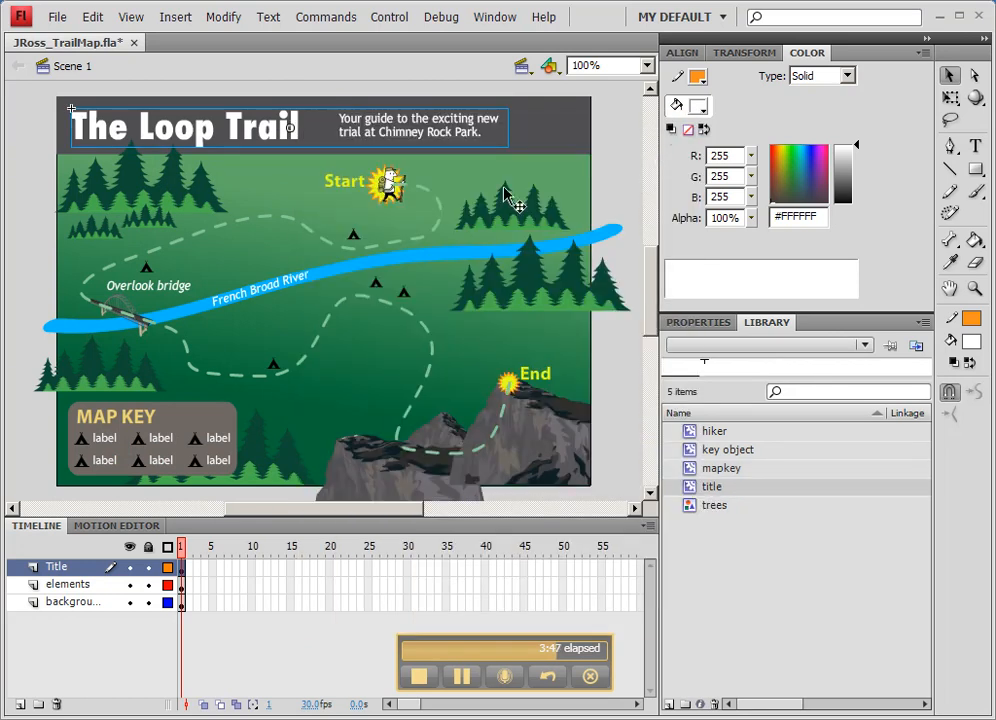
# - Move the map key off the elements layer onto a new layer named MapKey, pasting it in place
pyautogui.click(147, 445)
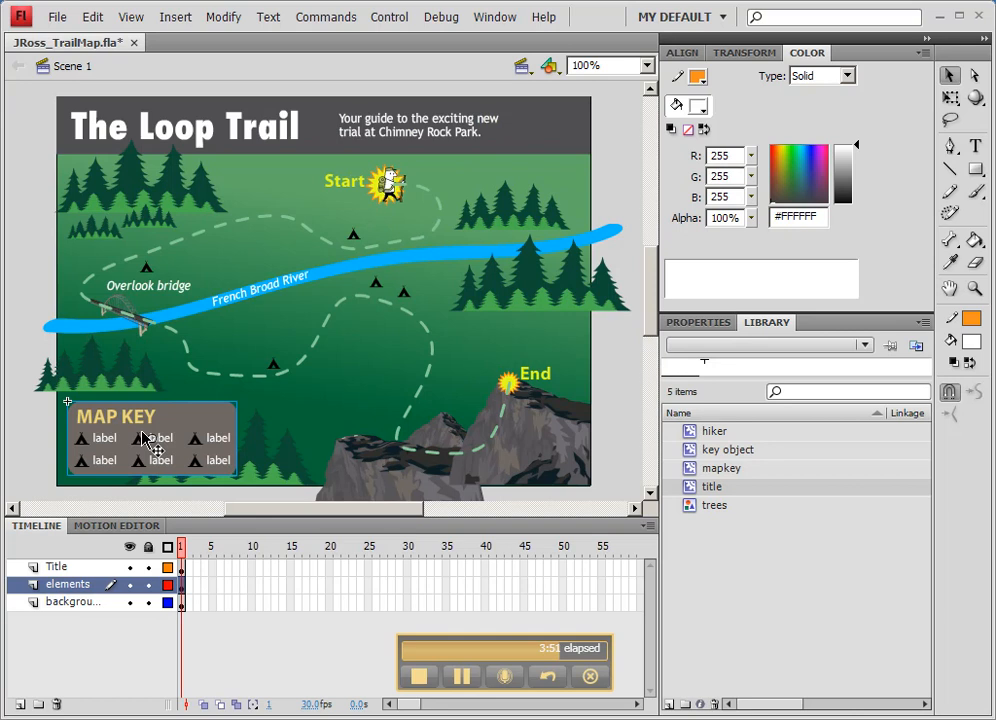
pyautogui.hotkey('ctrl', 'x')
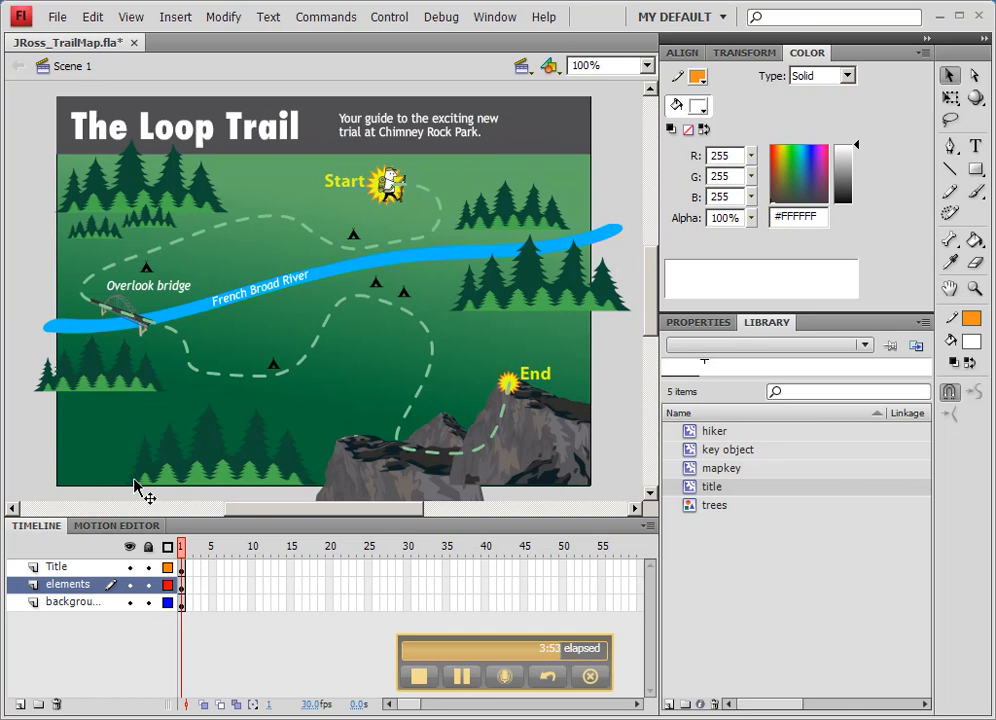
pyautogui.click(20, 705)
pyautogui.doubleClick(62, 584)
pyautogui.write('Ma')
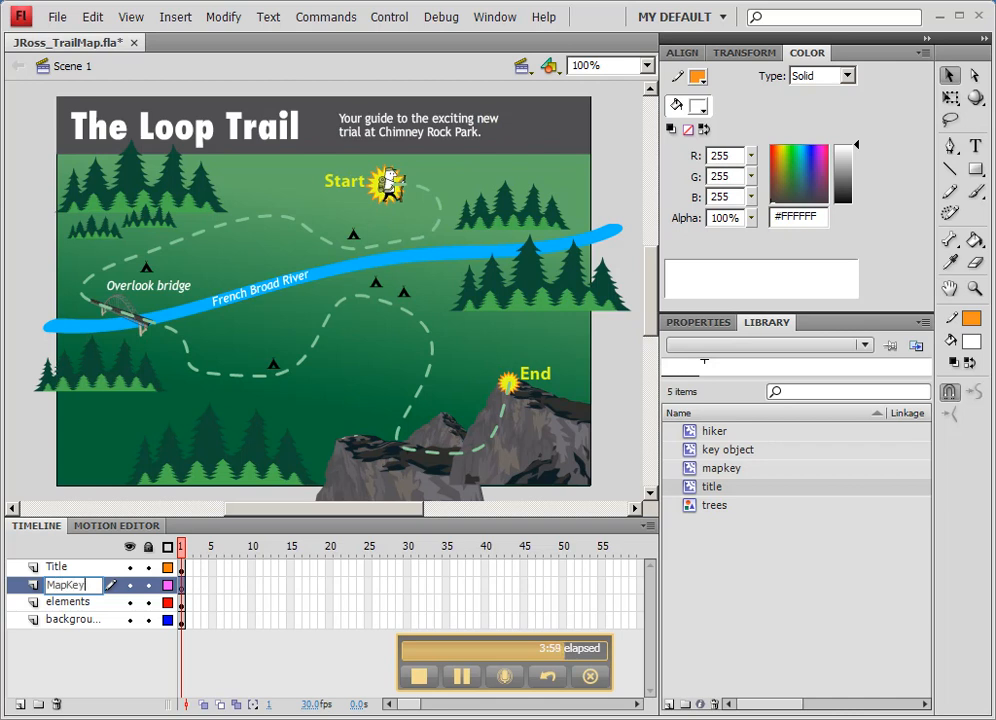
pyautogui.write('pKey')
pyautogui.press('Return')
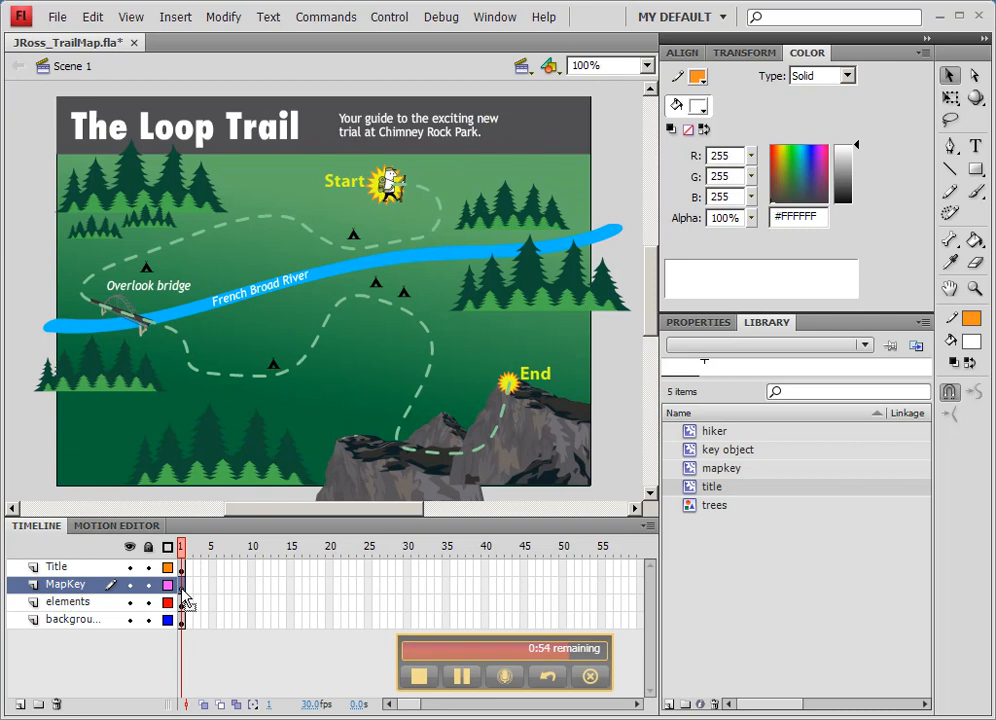
pyautogui.hotkey('ctrl', 'shift', 'v')
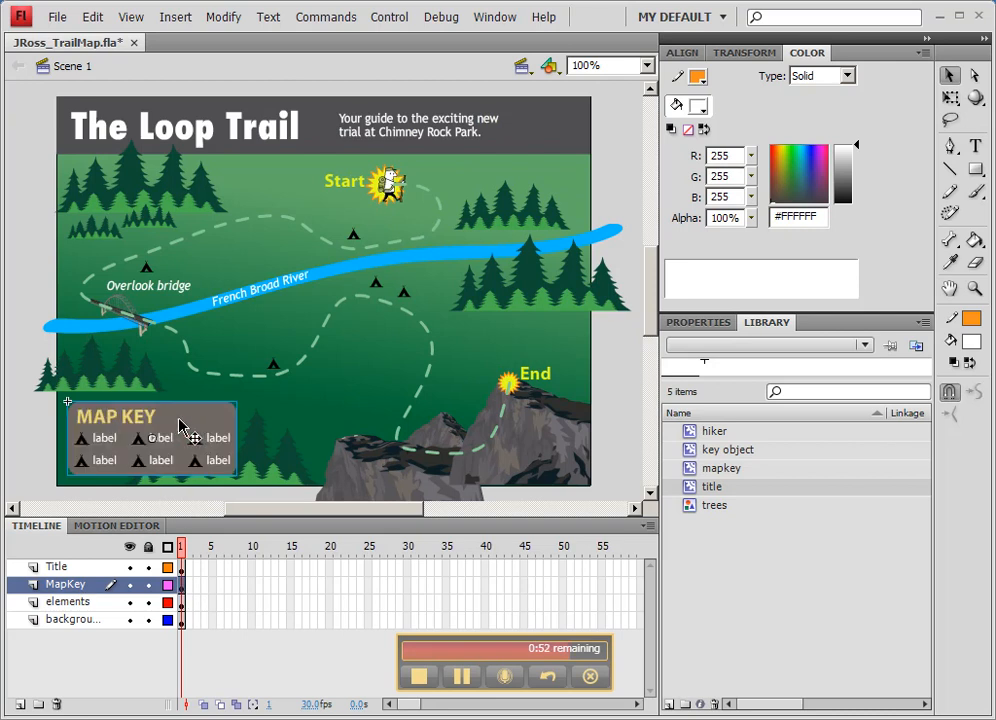
# - Move the hiker off the elements layer onto a new layer named Hiker, pasting it in place
pyautogui.click(388, 186)
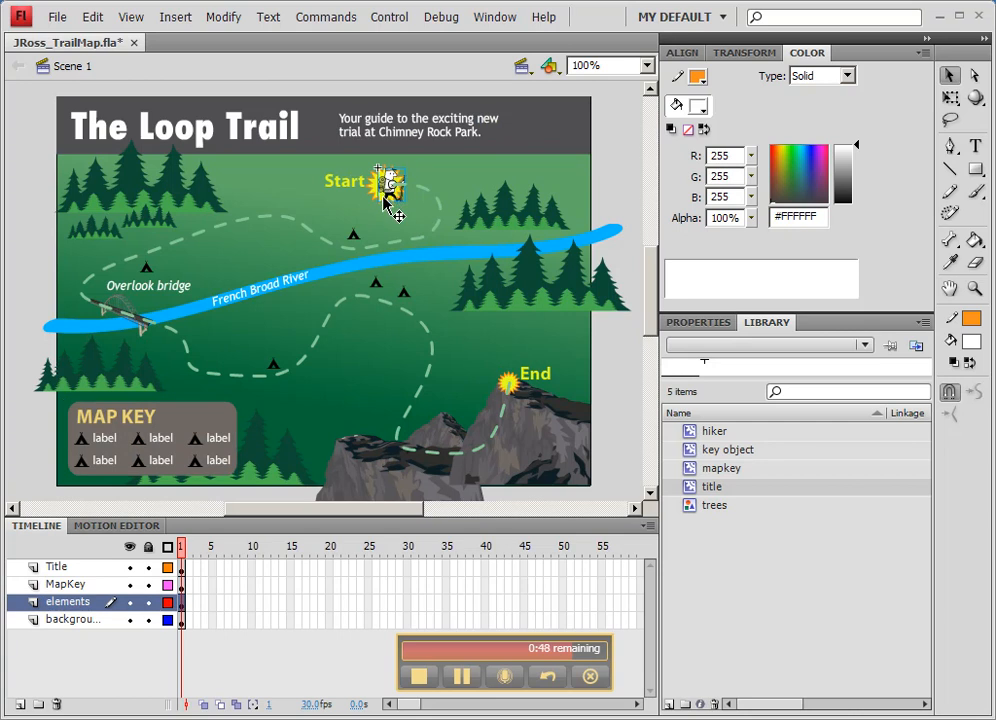
pyautogui.hotkey('ctrl', 'x')
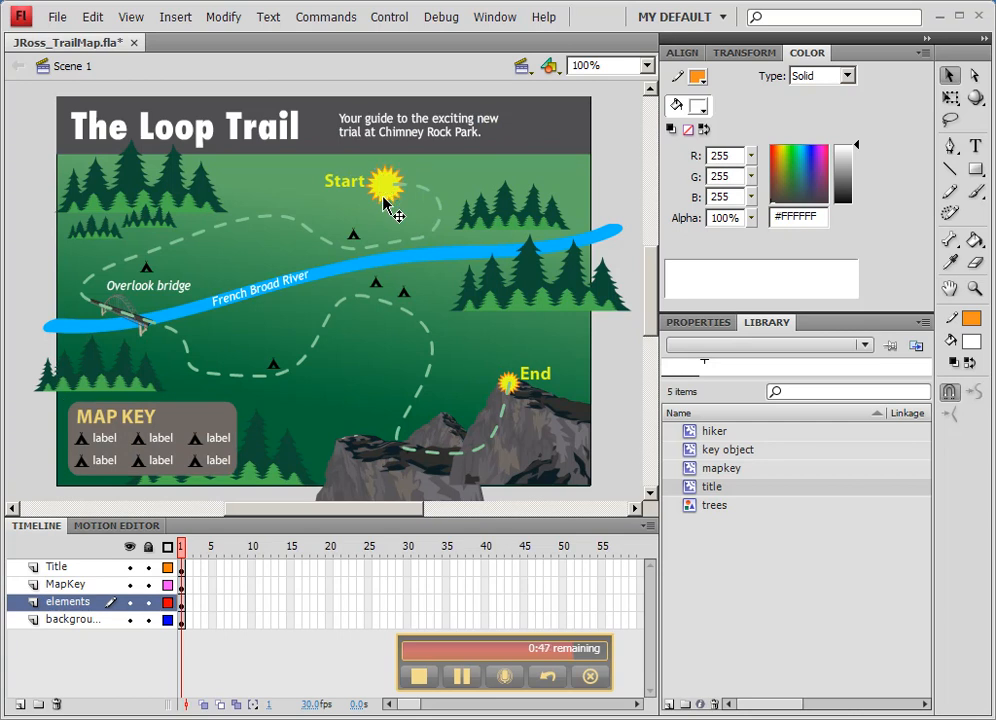
pyautogui.click(19, 705)
pyautogui.doubleClick(66, 601)
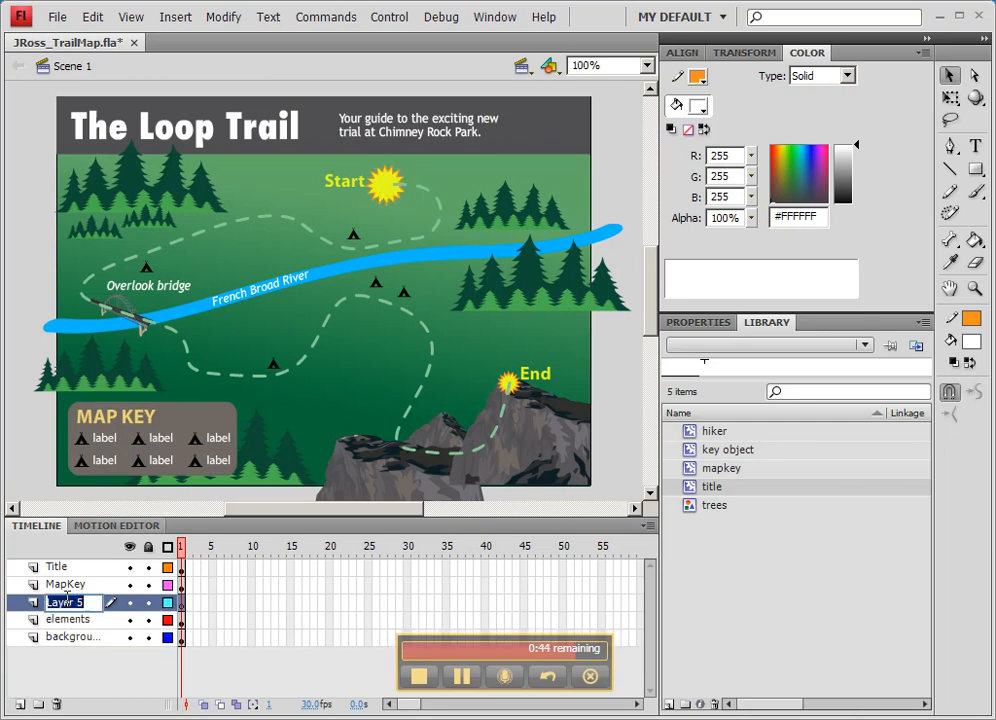
pyautogui.write('Hiker')
pyautogui.press('Return')
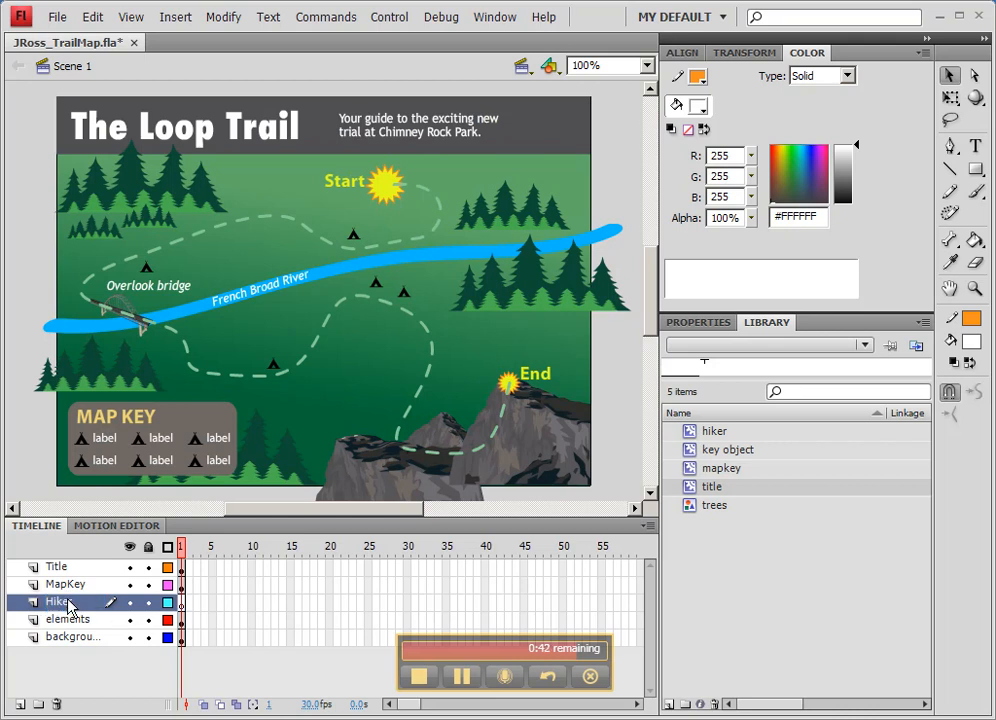
pyautogui.hotkey('ctrl', 'shift', 'v')
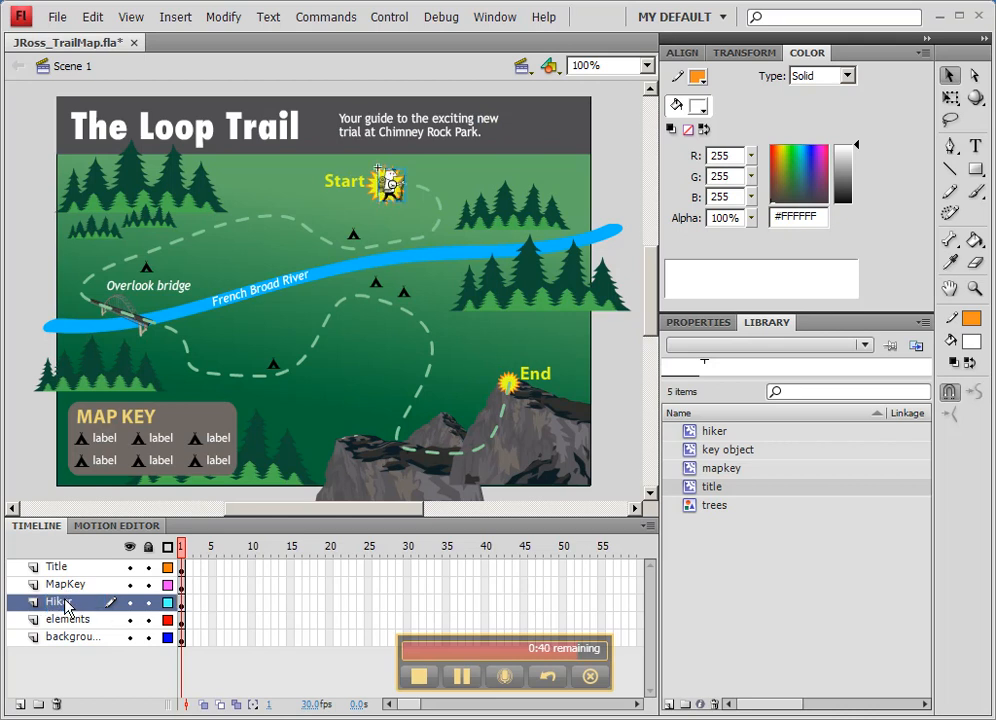
# - Move the dashed trail path off the elements layer onto a new layer named Path, pasting it in place
pyautogui.click(425, 245)
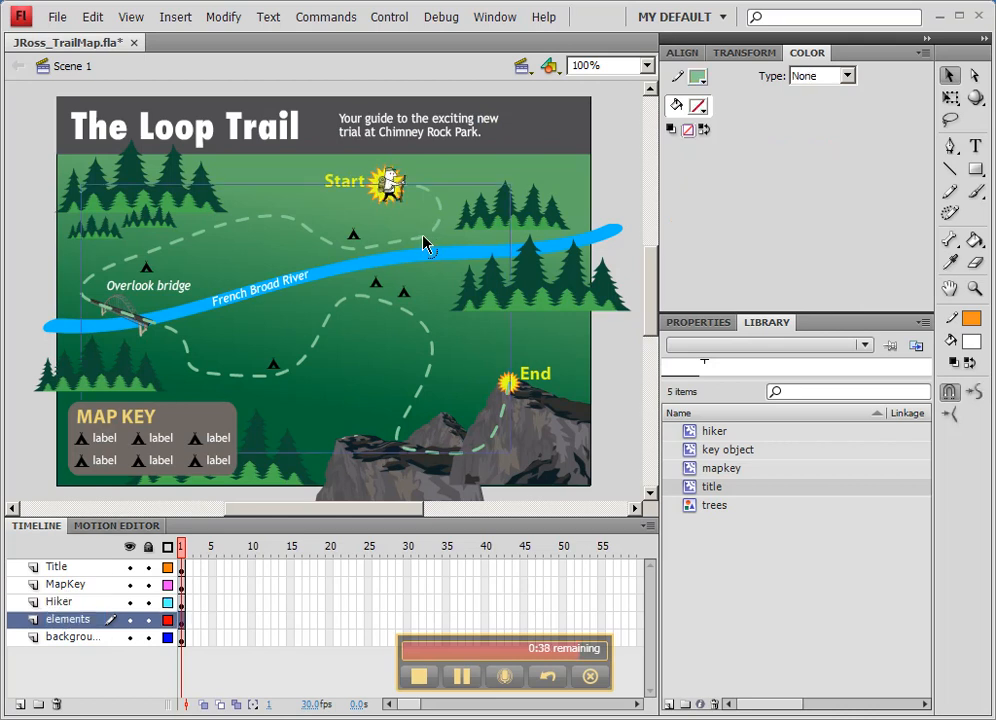
pyautogui.hotkey('ctrl', 'x')
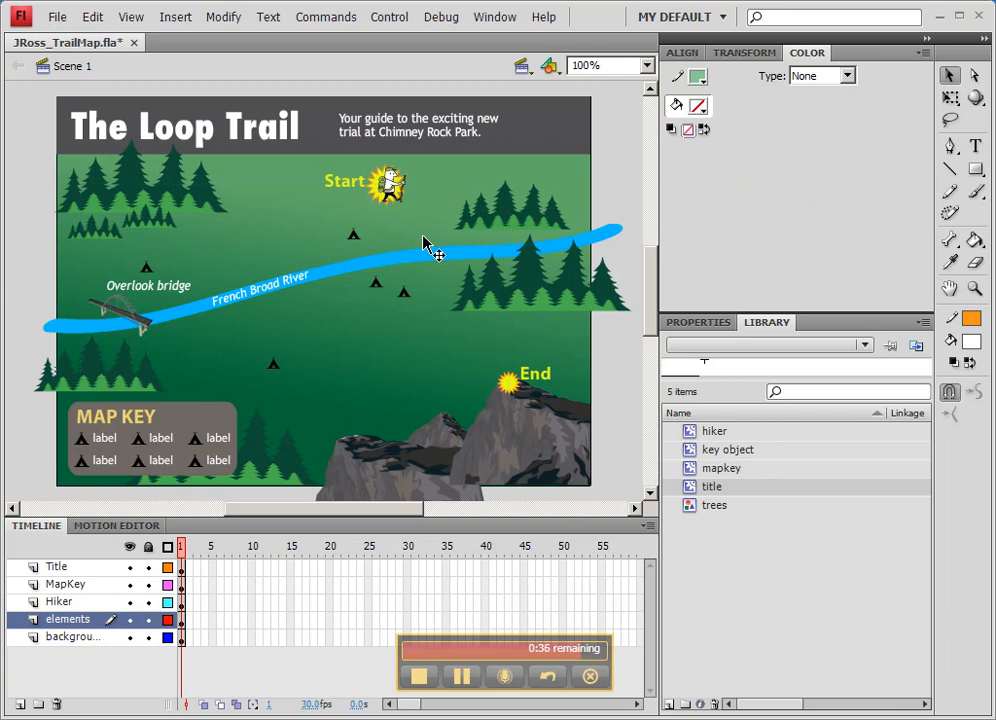
pyautogui.click(19, 704)
pyautogui.doubleClick(78, 619)
pyautogui.write('Path')
pyautogui.press('Return')
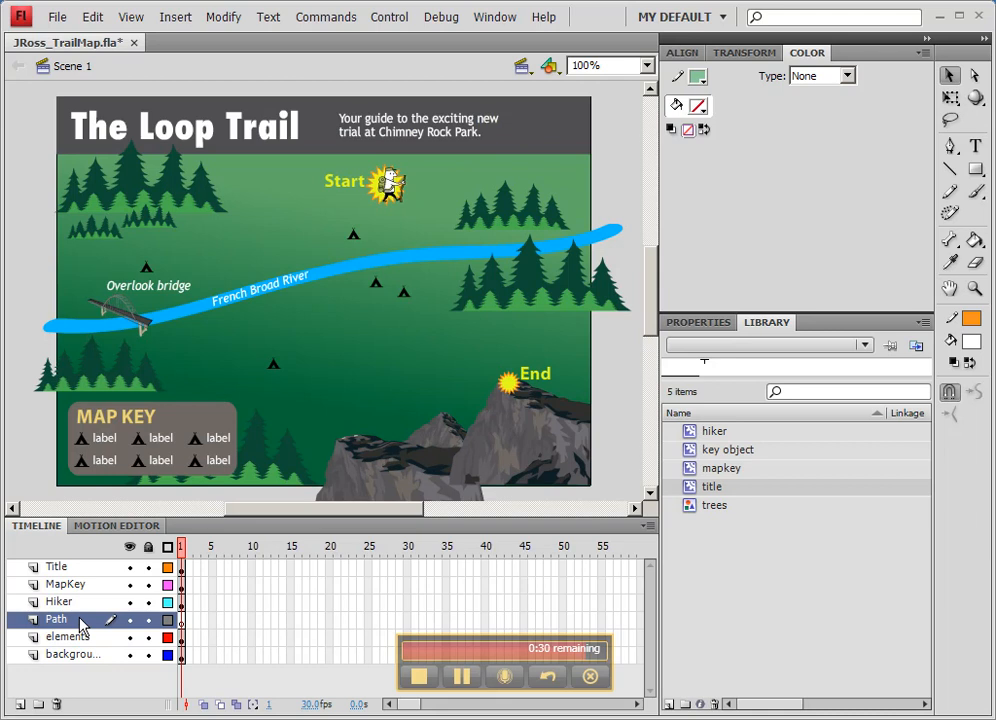
pyautogui.hotkey('ctrl', 'shift', 'v')
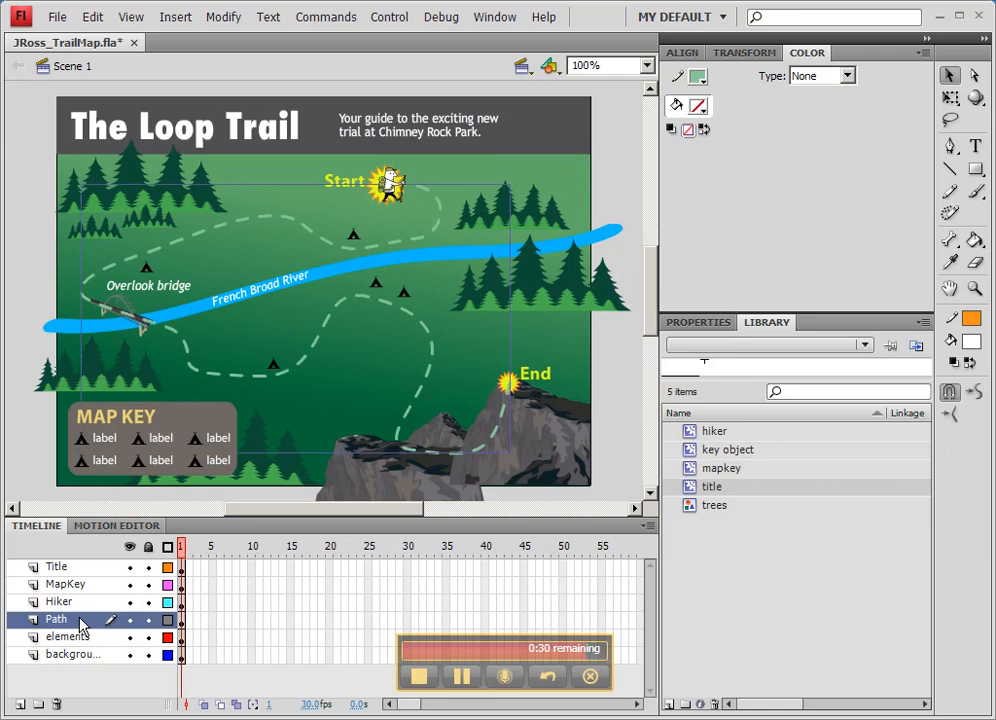
# - Select each layer in turn to check which artwork it holds
pyautogui.click(393, 181)
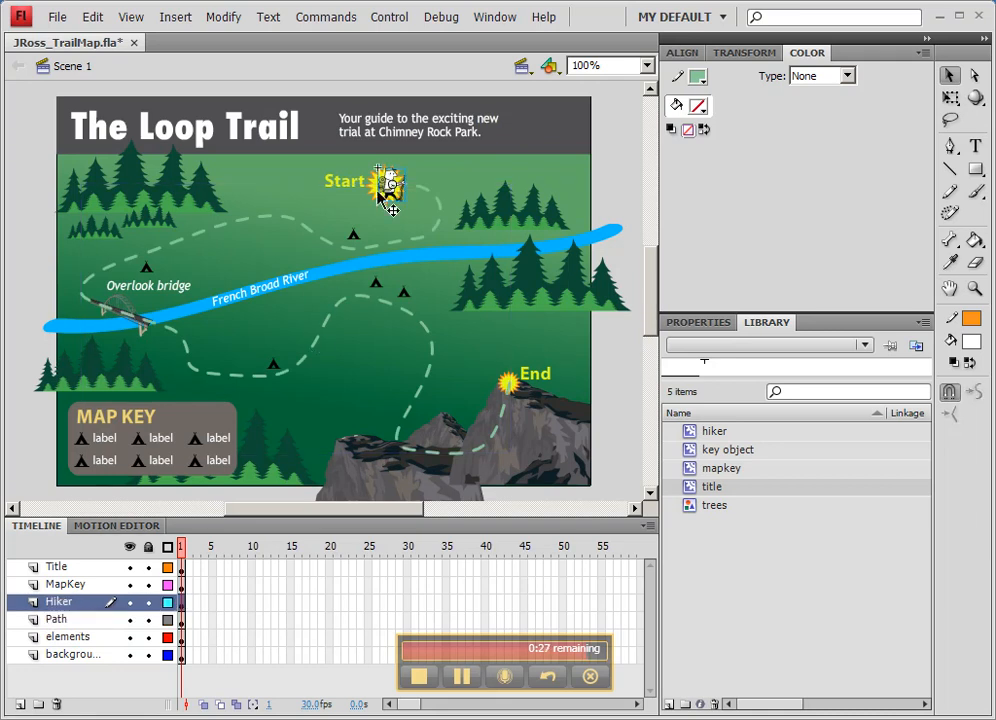
pyautogui.click(52, 620)
pyautogui.click(62, 586)
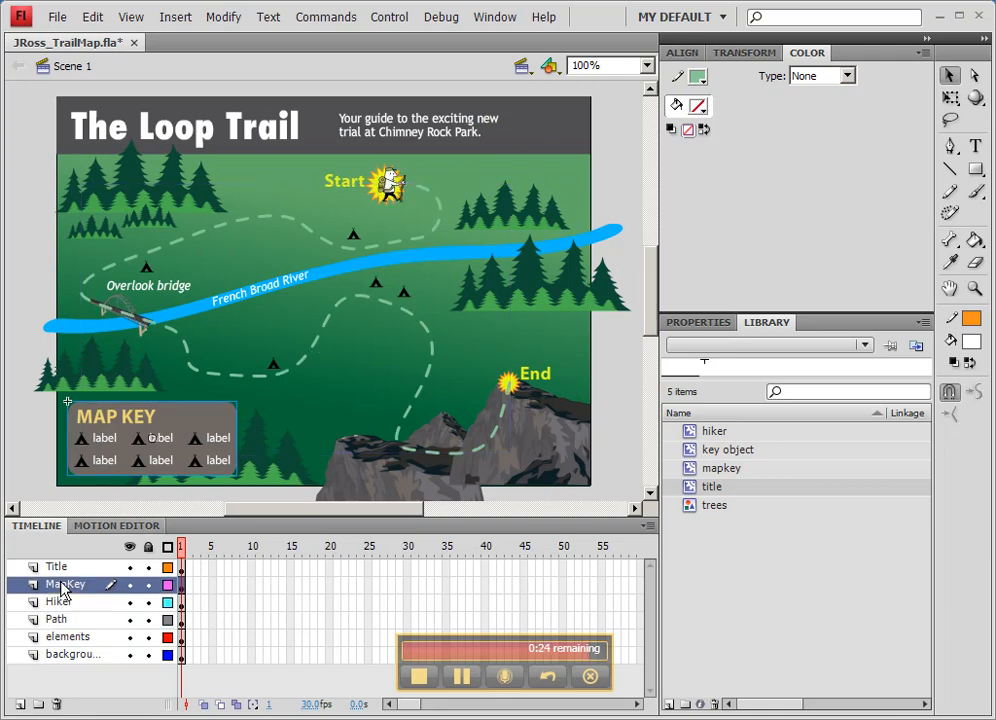
pyautogui.click(56, 568)
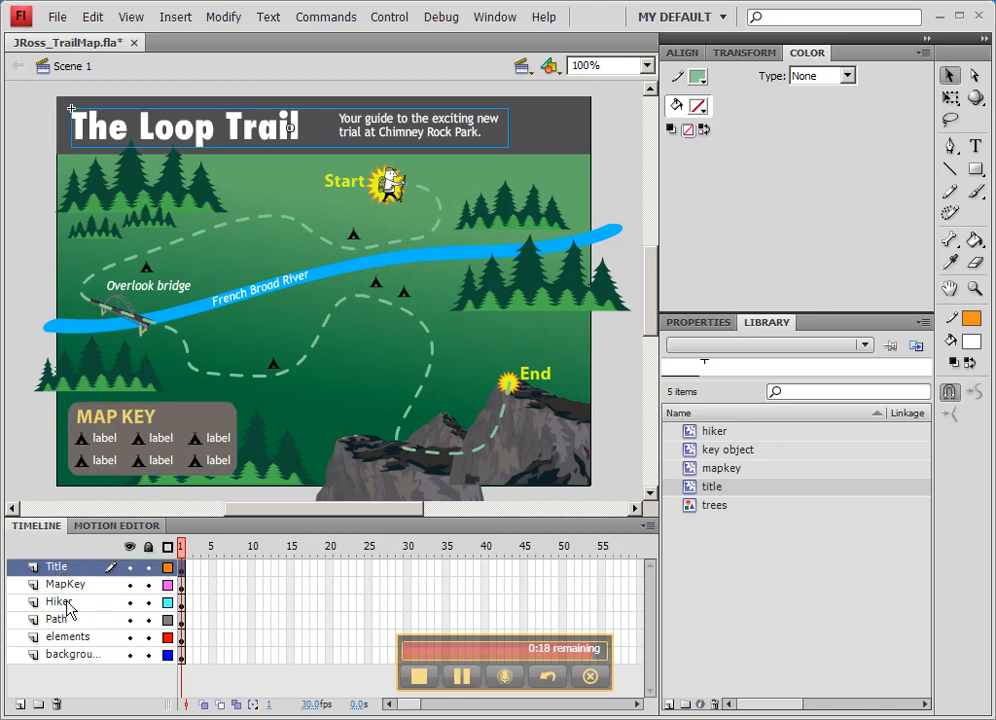
pyautogui.click(76, 656)
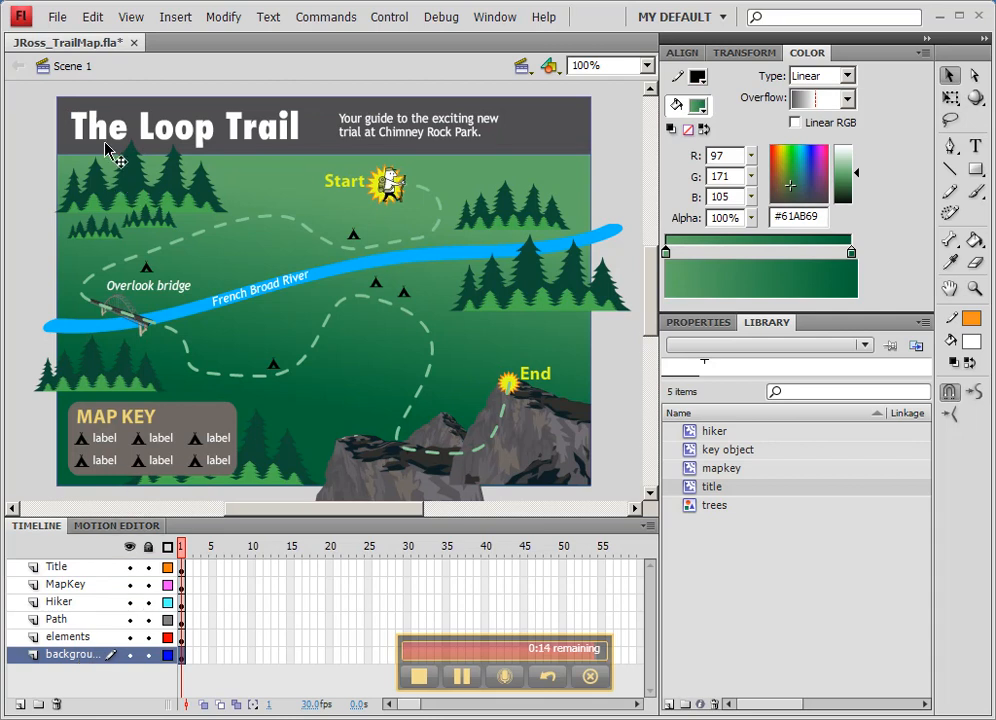
# - Save the trail map document
pyautogui.click(57, 17)
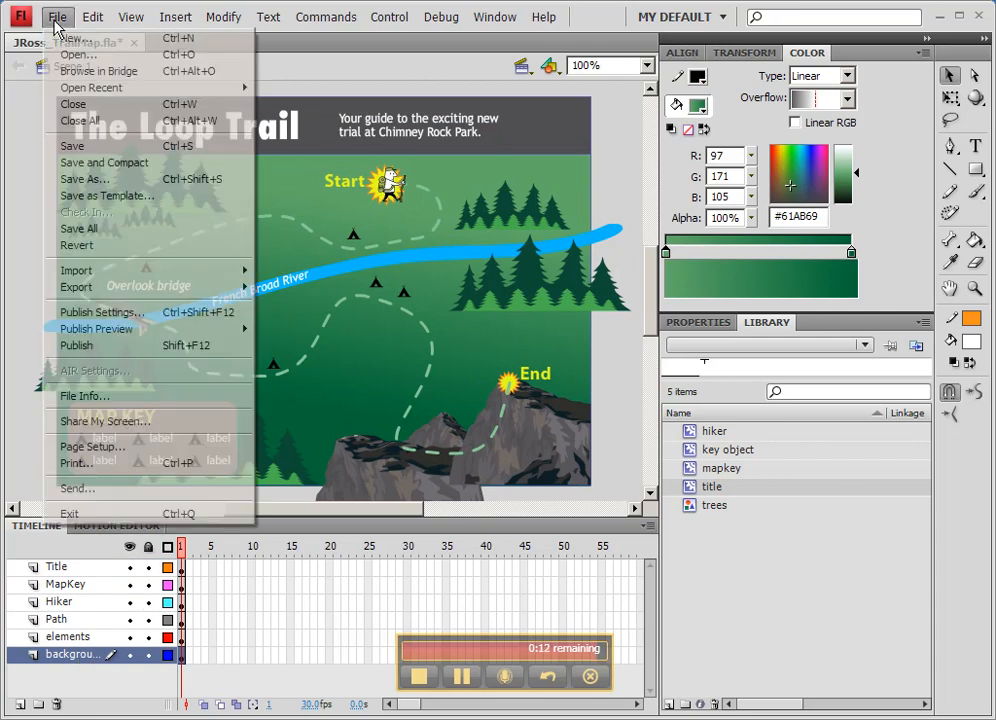
pyautogui.click(90, 148)
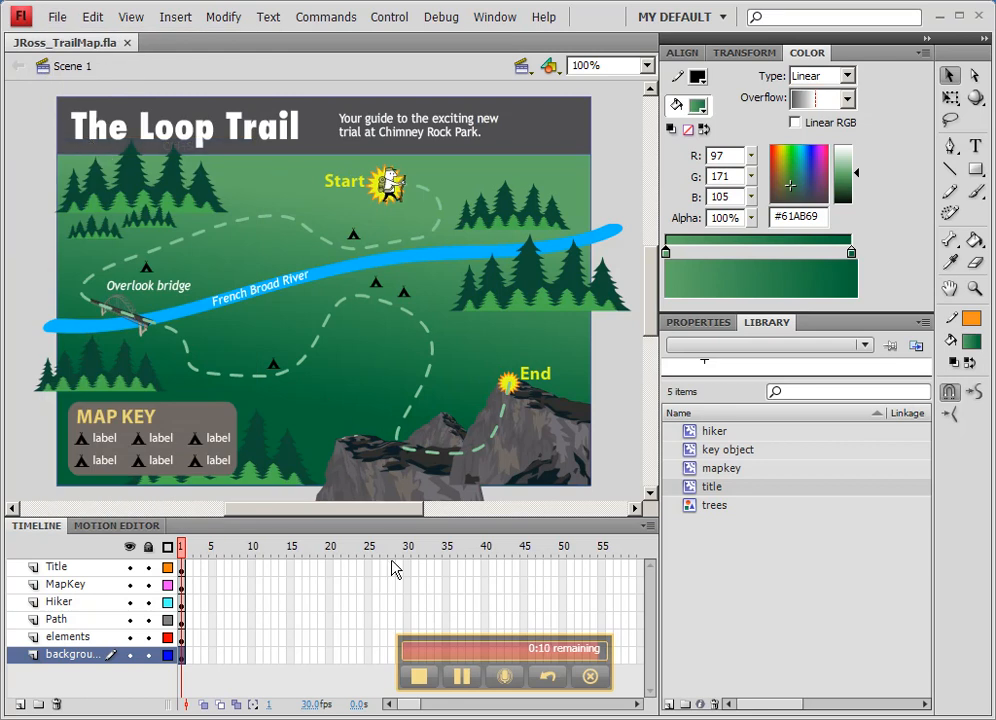